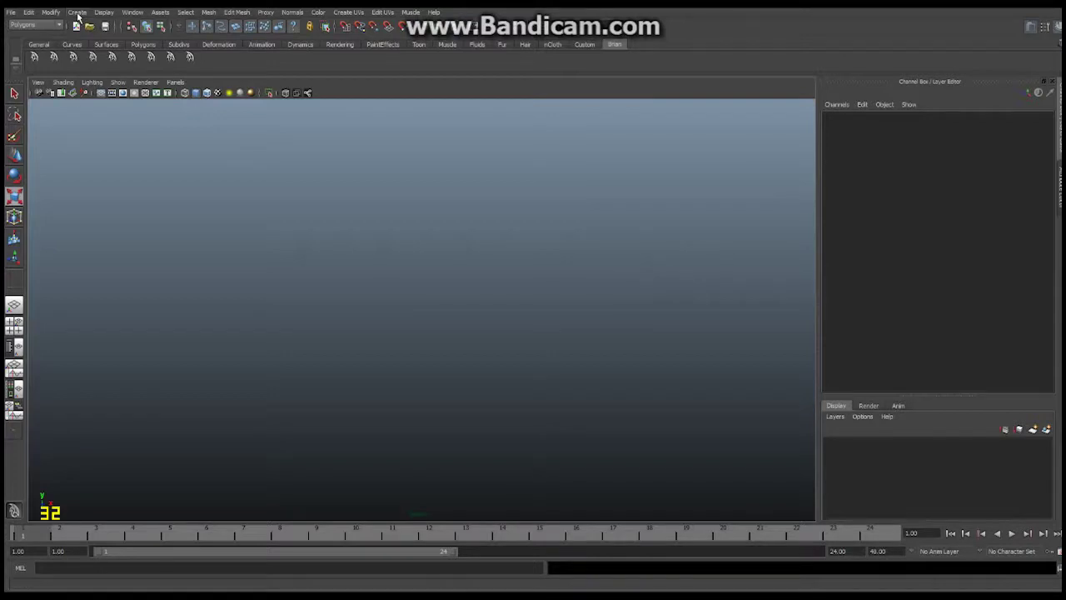
# Create a polygon cube of width 14, height 10 and depth 14 from the Cube options
pyautogui.click(78, 13)
pyautogui.moveTo(85, 39)
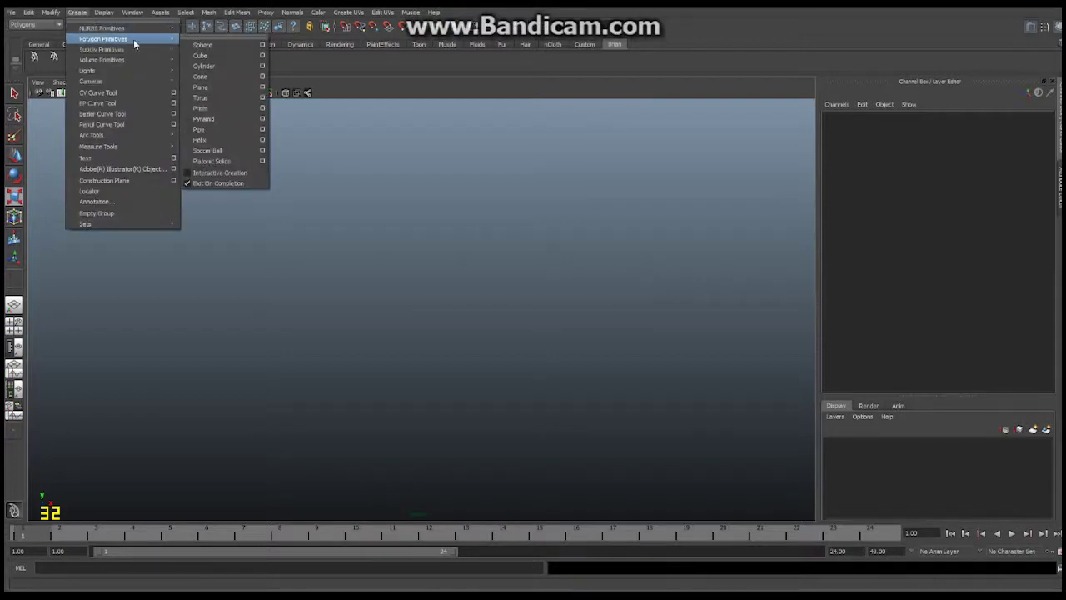
pyautogui.click(263, 57)
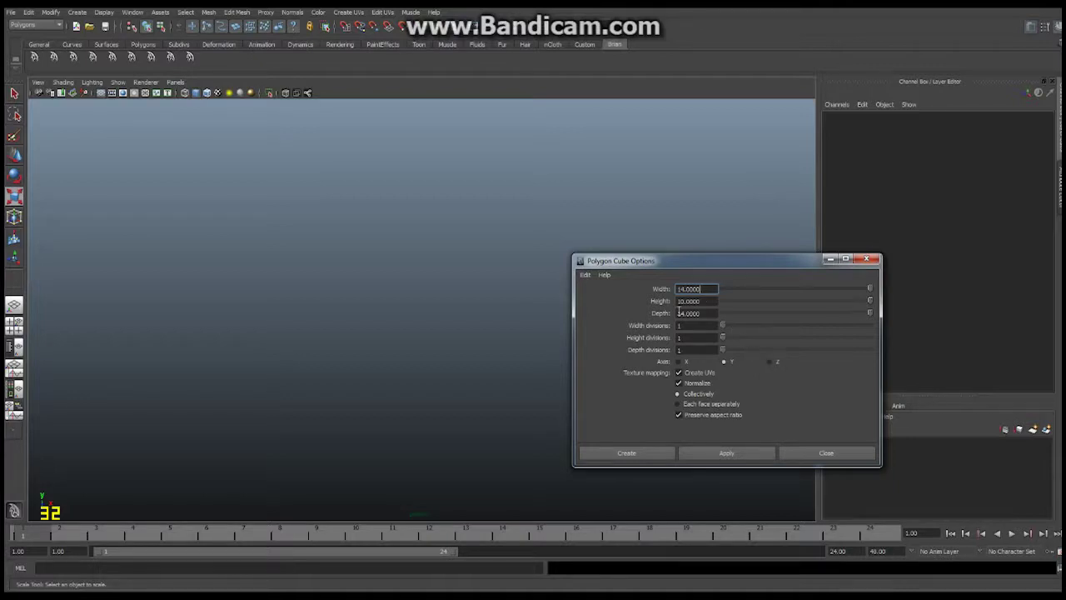
pyautogui.click(641, 455)
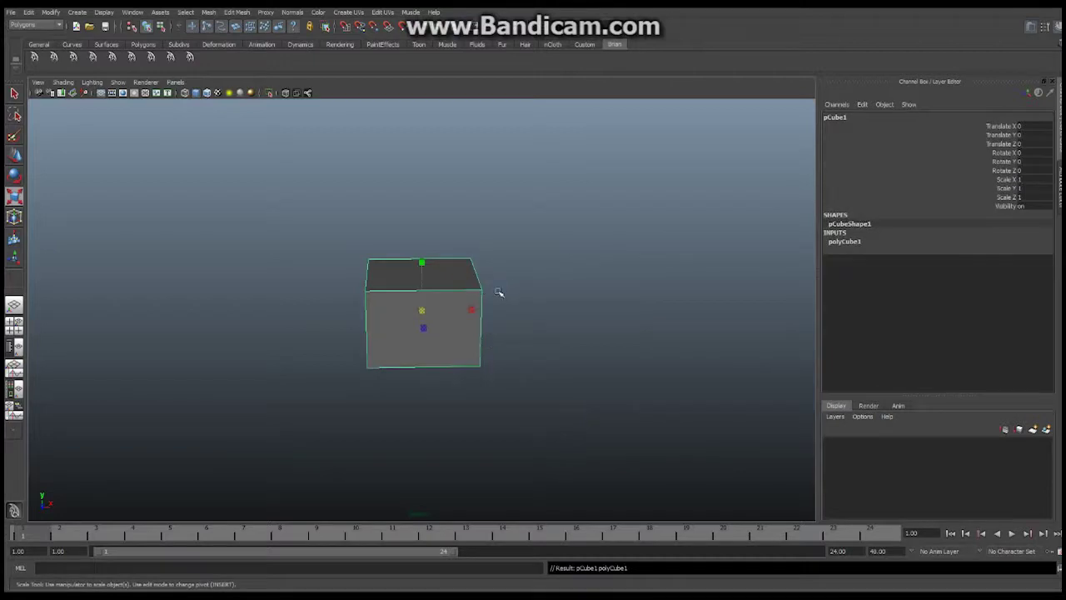
# Set polyCube1's Subdivisions Width and Subdivisions Depth to 3 in the Channel Box
pyautogui.moveTo(479, 287)
pyautogui.keyDown('alt'); pyautogui.mouseDown()
pyautogui.moveTo(369, 278)
pyautogui.moveTo(481, 285)
pyautogui.mouseUp(); pyautogui.keyUp('alt')
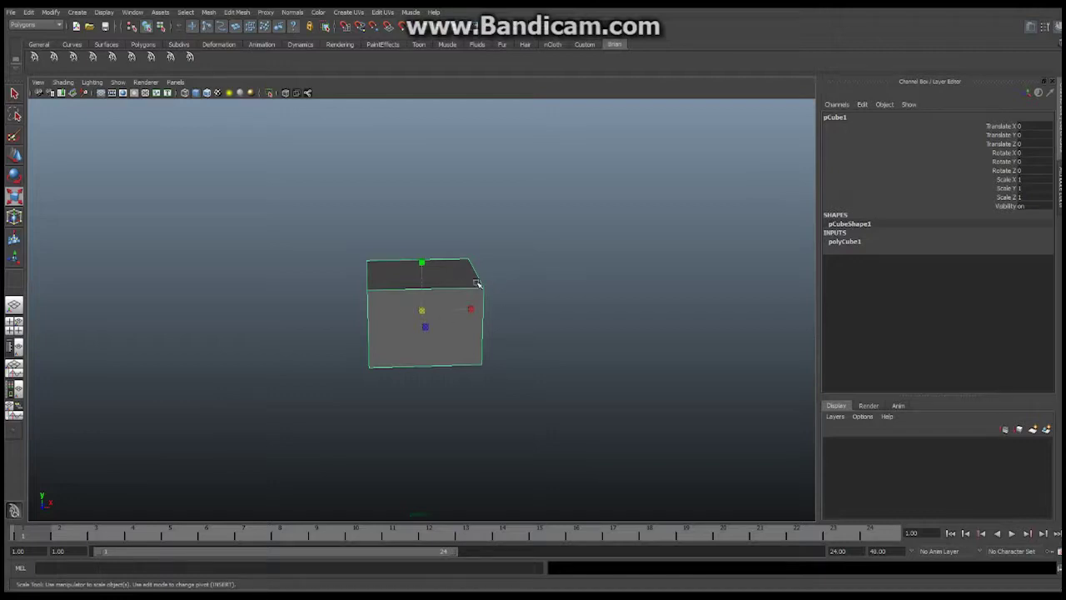
pyautogui.click(845, 241)
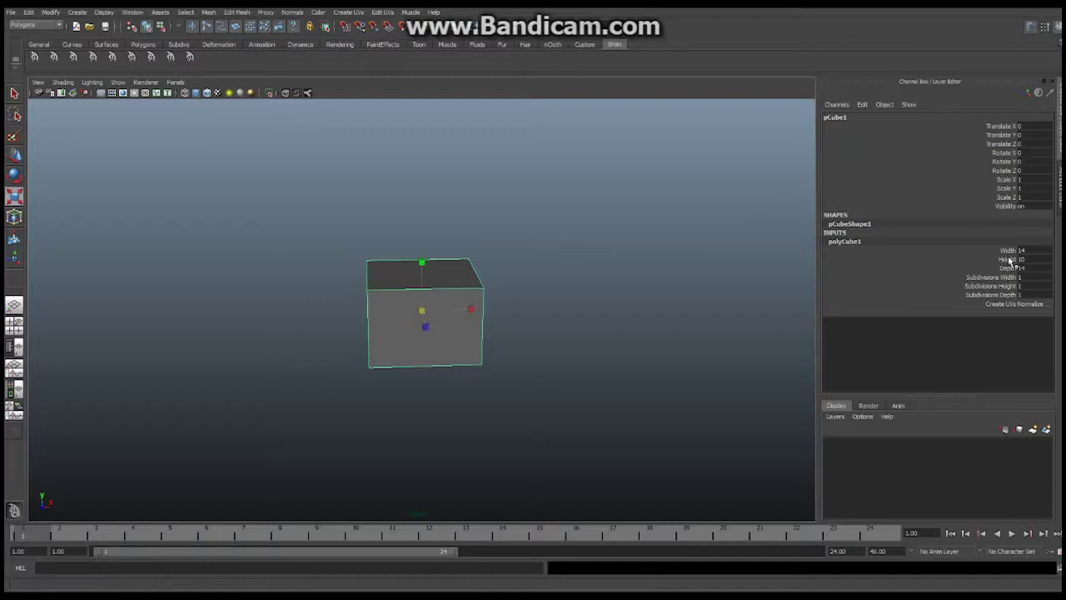
pyautogui.doubleClick(1027, 278)
pyautogui.write('3')
pyautogui.doubleClick(1032, 295)
pyautogui.write('32')
pyautogui.press('BackSpace')
pyautogui.press('Return')
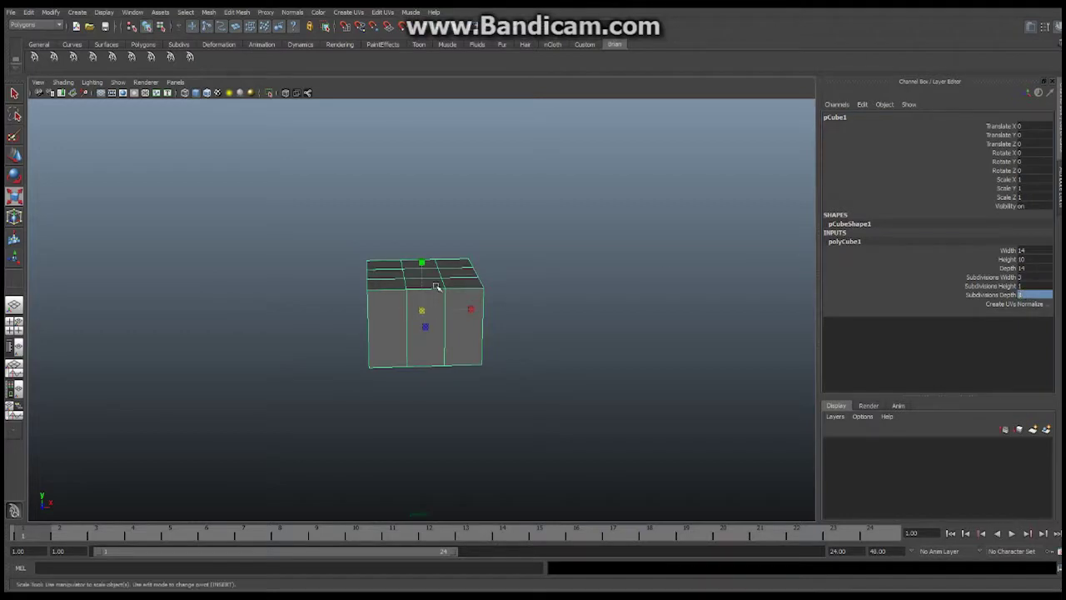
pyautogui.keyDown('alt'); pyautogui.moveTo(488, 316); pyautogui.dragTo(442, 320); pyautogui.keyUp('alt')
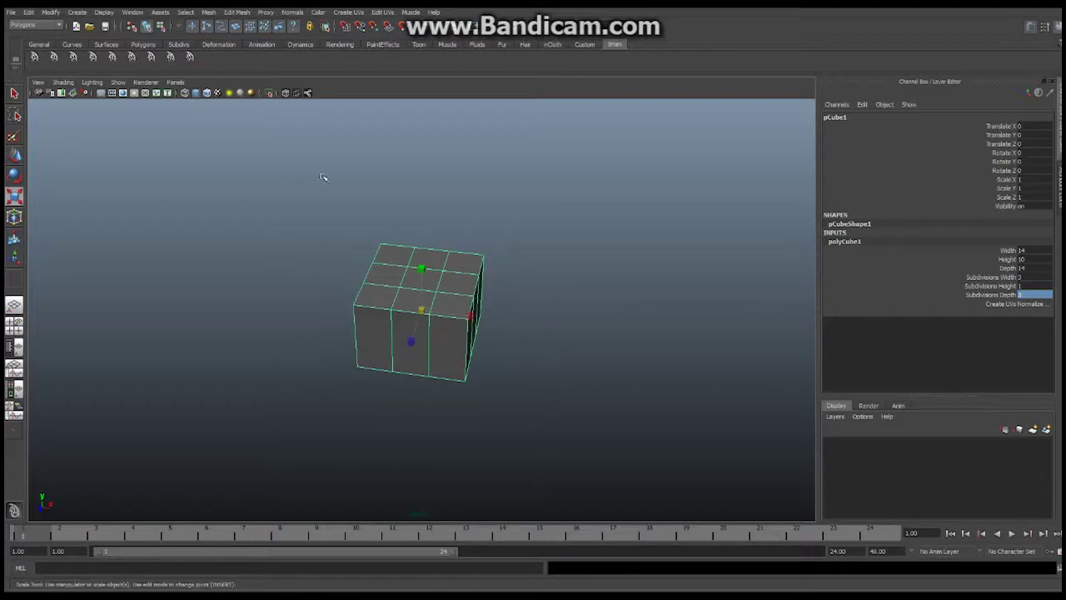
# Switch the viewport to an orthographic view and enter edge selection mode
pyautogui.click(179, 82)
pyautogui.moveTo(194, 114)
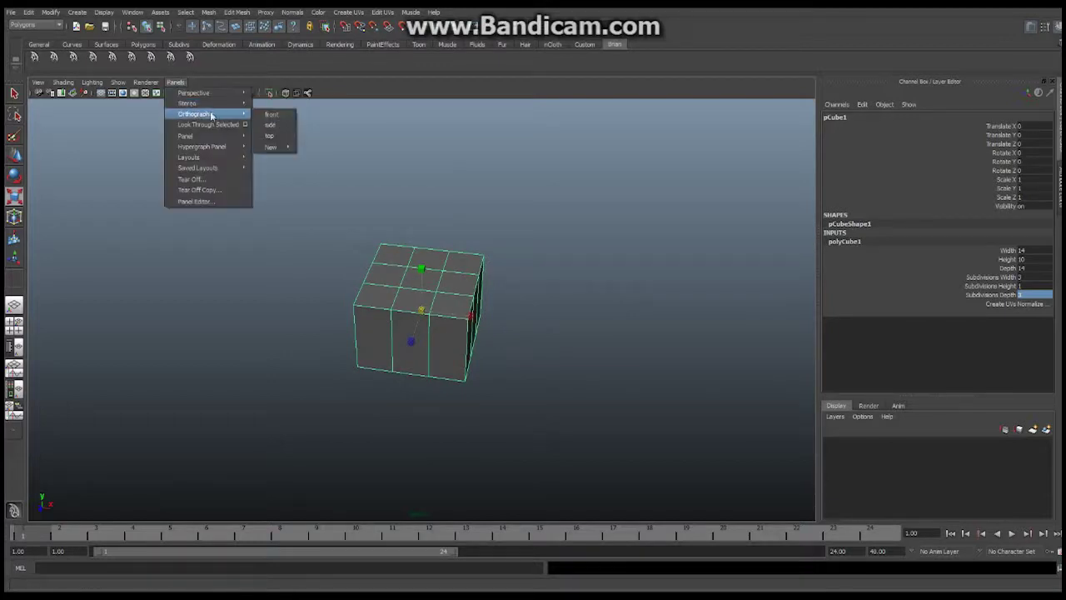
pyautogui.click(275, 135)
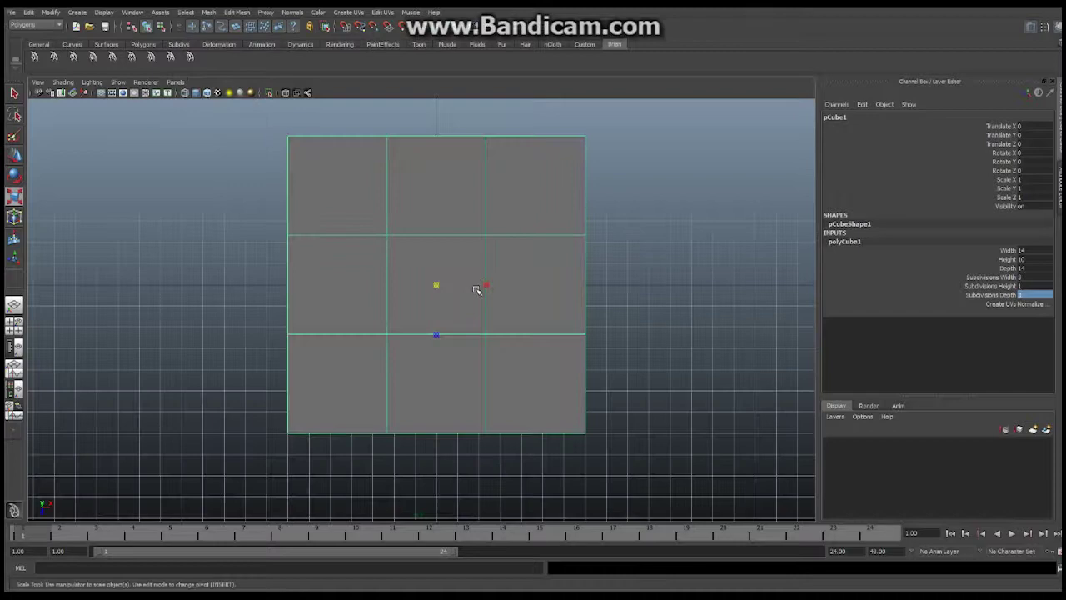
pyautogui.scroll(-1, 464, 291)
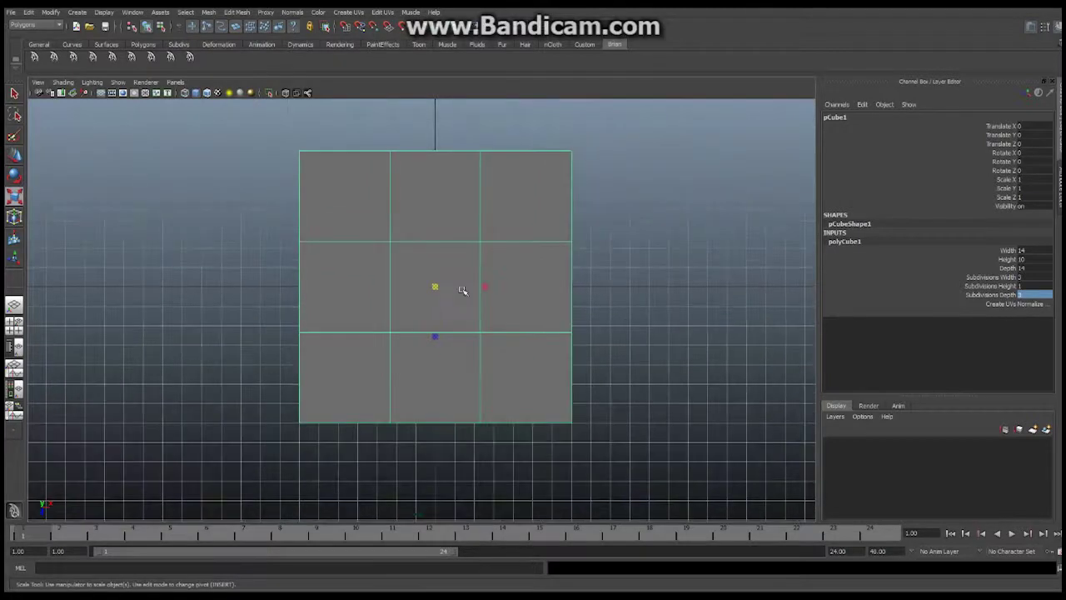
pyautogui.keyDown('alt'); pyautogui.moveTo(464, 290); pyautogui.dragTo(534, 274, button='middle'); pyautogui.keyUp('alt')
pyautogui.rightClick(559, 225)
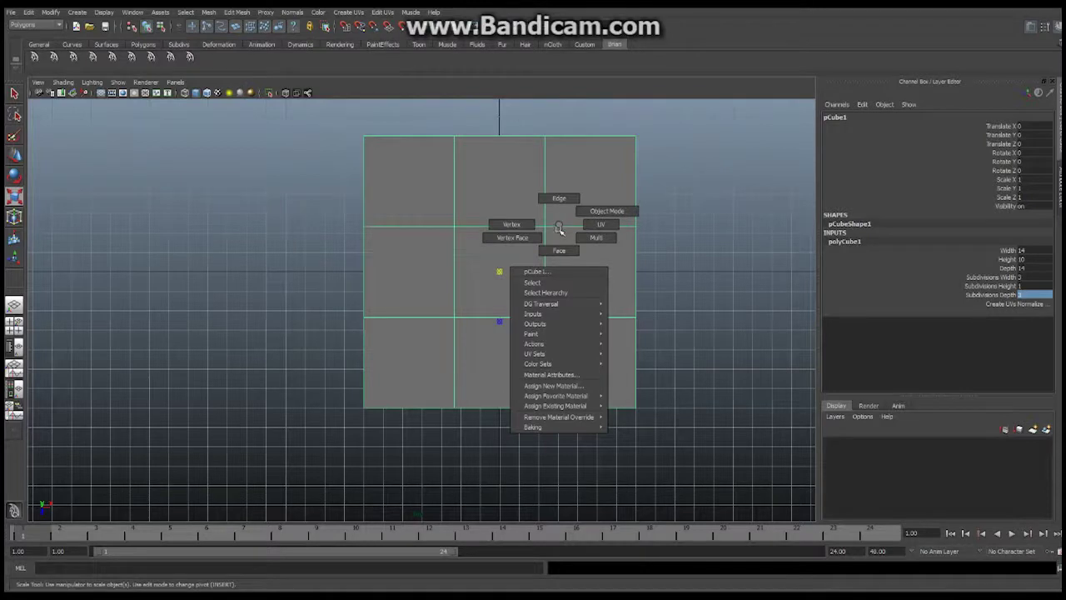
pyautogui.click(558, 198)
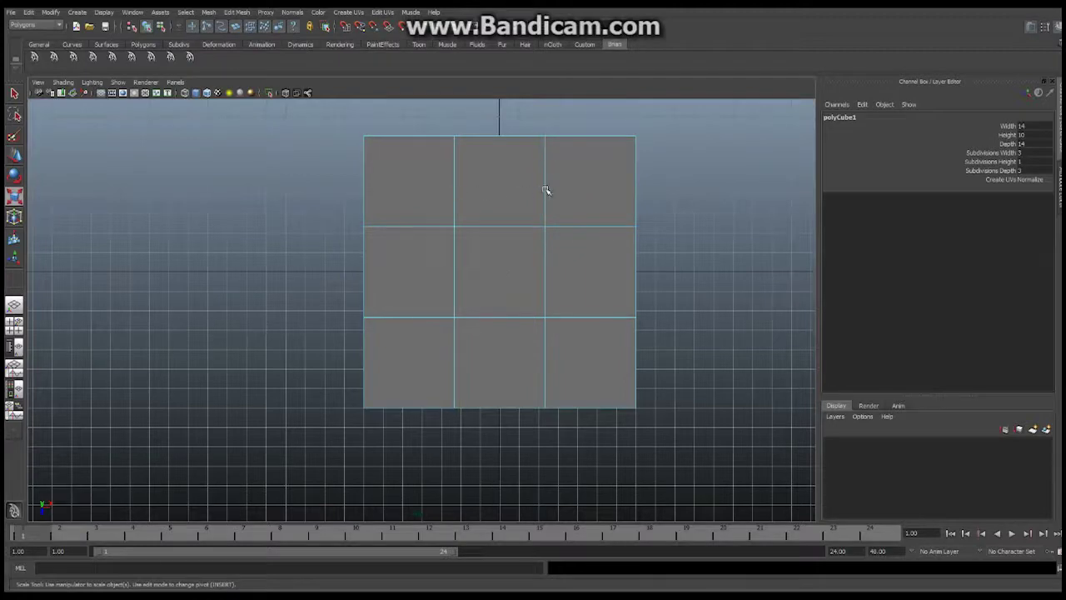
# Scale the two vertical inner edge loops outward toward the cube's sides
pyautogui.doubleClick(547, 192)
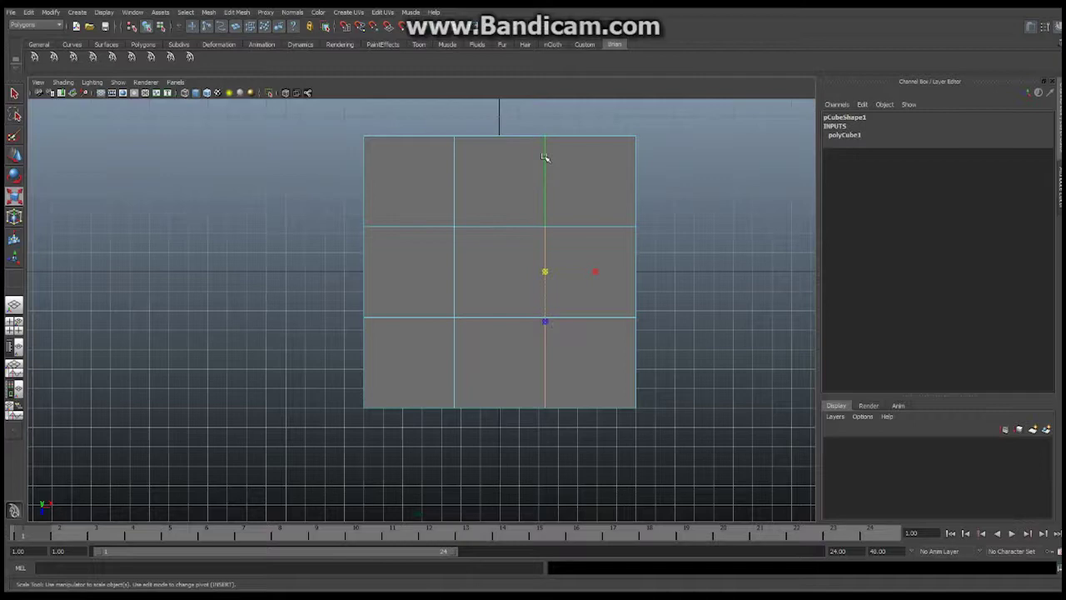
pyautogui.keyDown('shift'); pyautogui.doubleClick(456, 167); pyautogui.keyUp('shift')
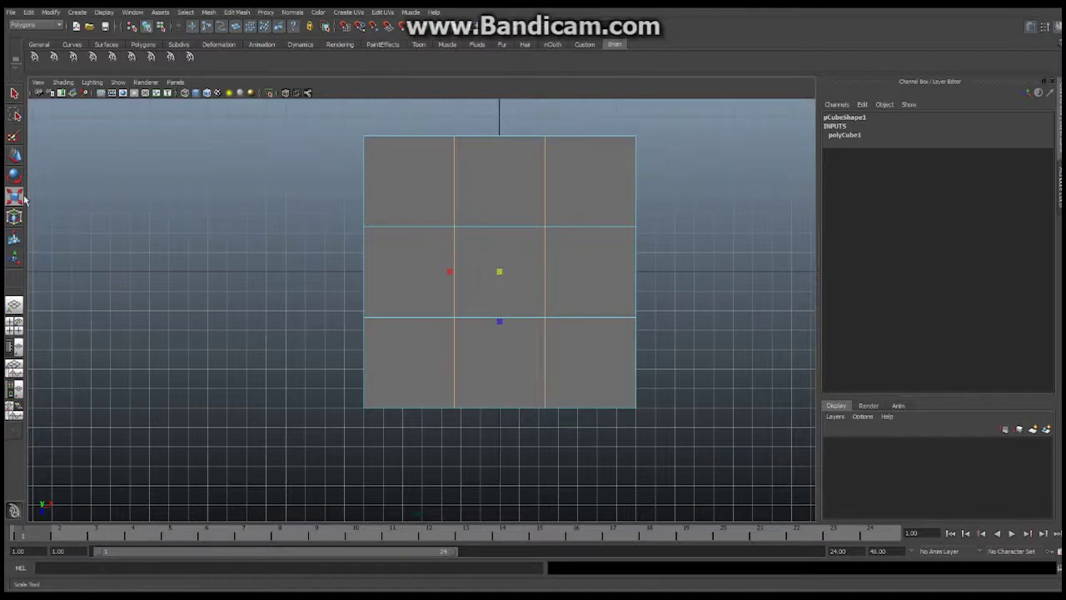
pyautogui.click(15, 196)
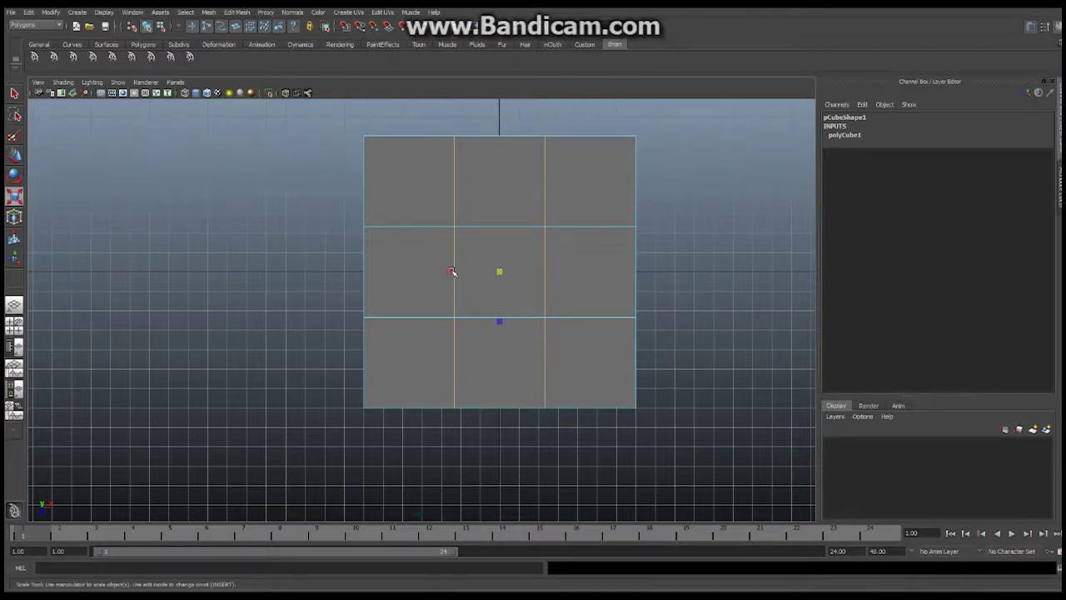
pyautogui.moveTo(450, 274); pyautogui.dragTo(391, 276)
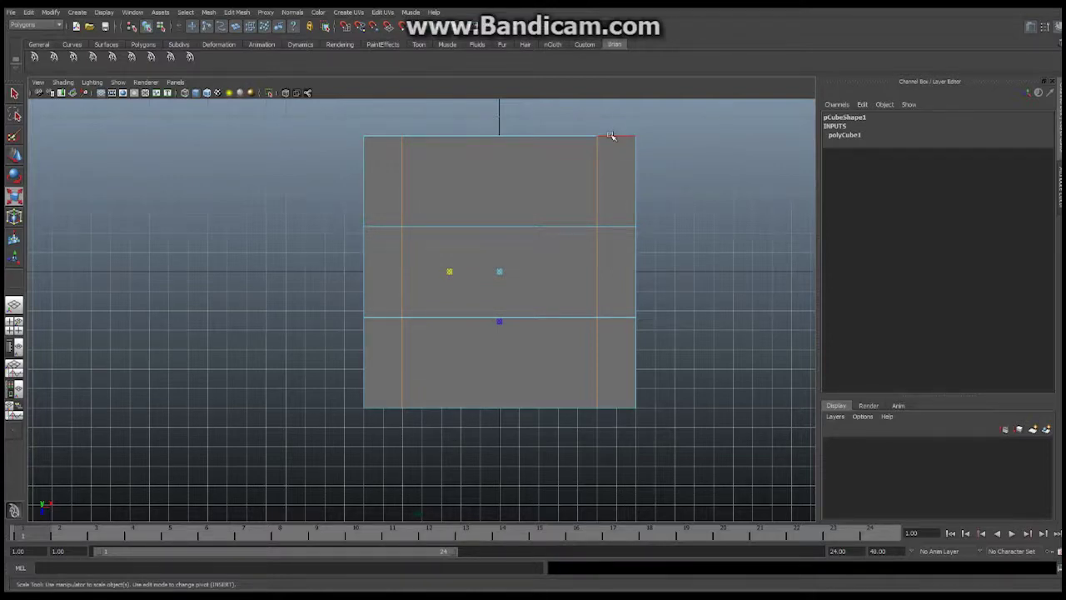
# Scale the two horizontal inner edge loops outward toward the cube's edges
pyautogui.doubleClick(619, 227)
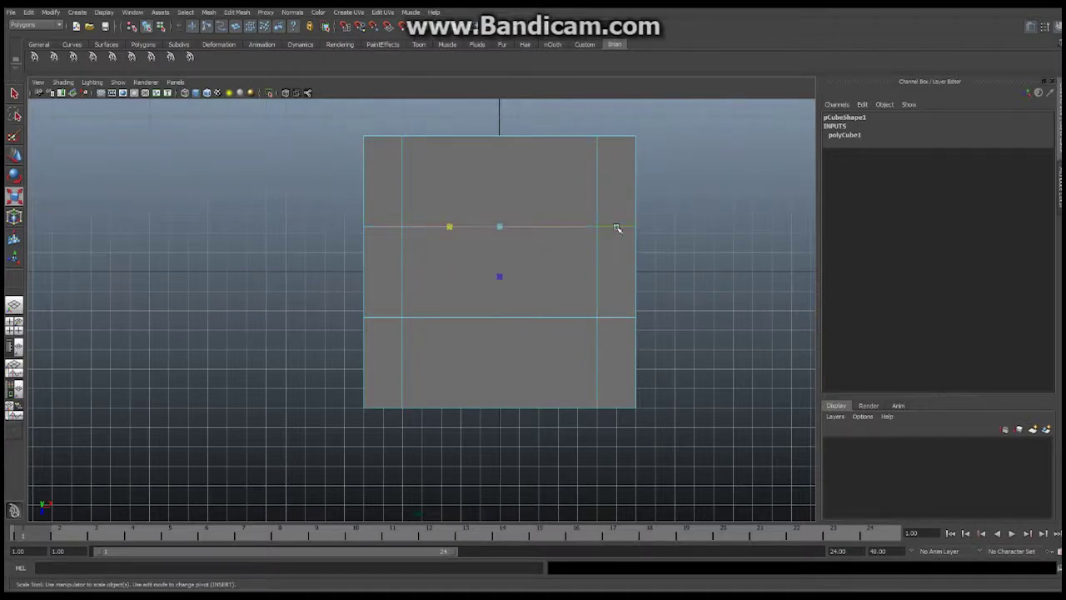
pyautogui.keyDown('shift'); pyautogui.doubleClick(617, 317); pyautogui.keyUp('shift')
pyautogui.moveTo(499, 322); pyautogui.dragTo(497, 375)
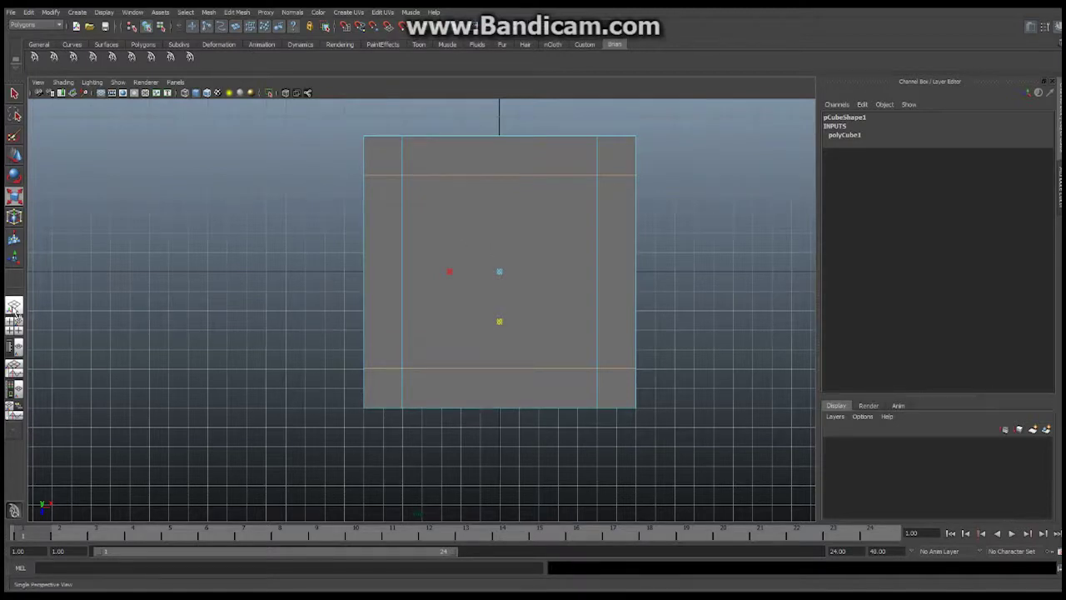
# In perspective view, select the cube's large central top face and open Edit Mesh
pyautogui.click(14, 306)
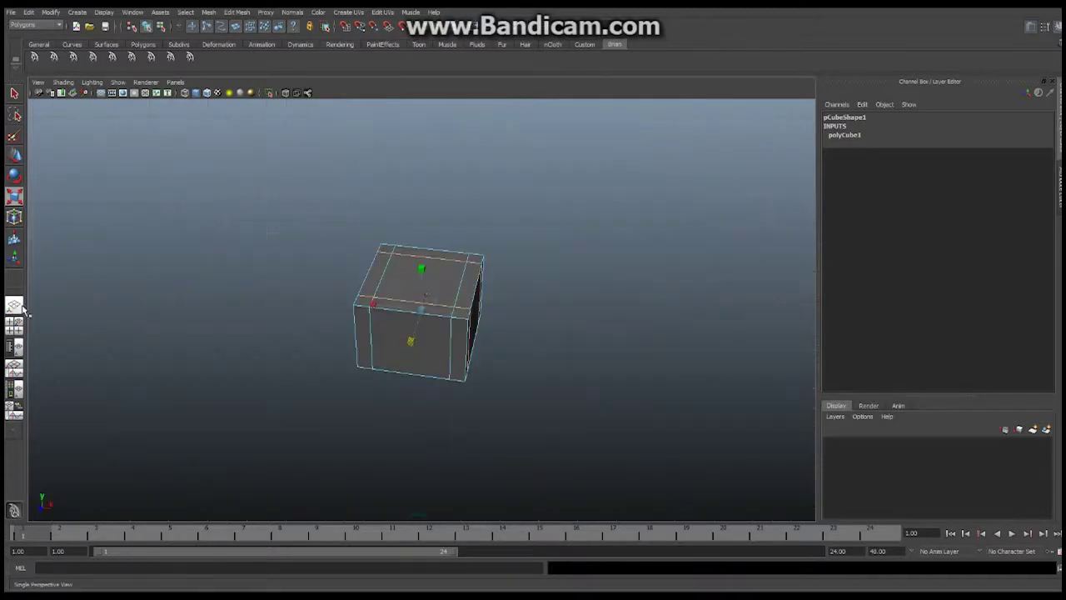
pyautogui.keyDown('alt'); pyautogui.moveTo(471, 302); pyautogui.dragTo(334, 313); pyautogui.keyUp('alt')
pyautogui.scroll(3, 334, 313)
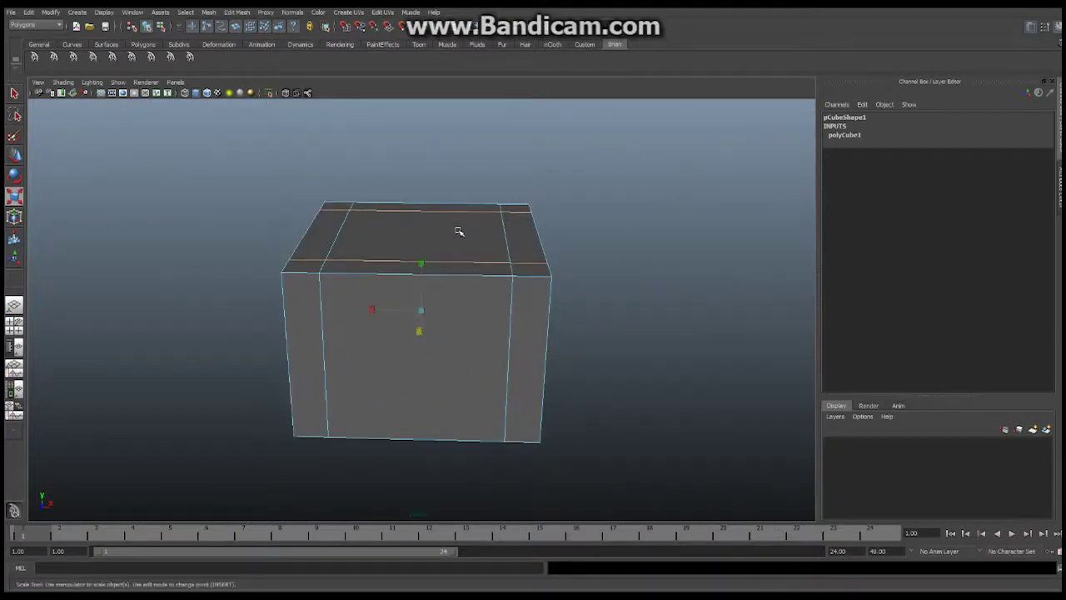
pyautogui.moveTo(453, 234); pyautogui.dragTo(455, 258, button='right')
pyautogui.click(425, 232)
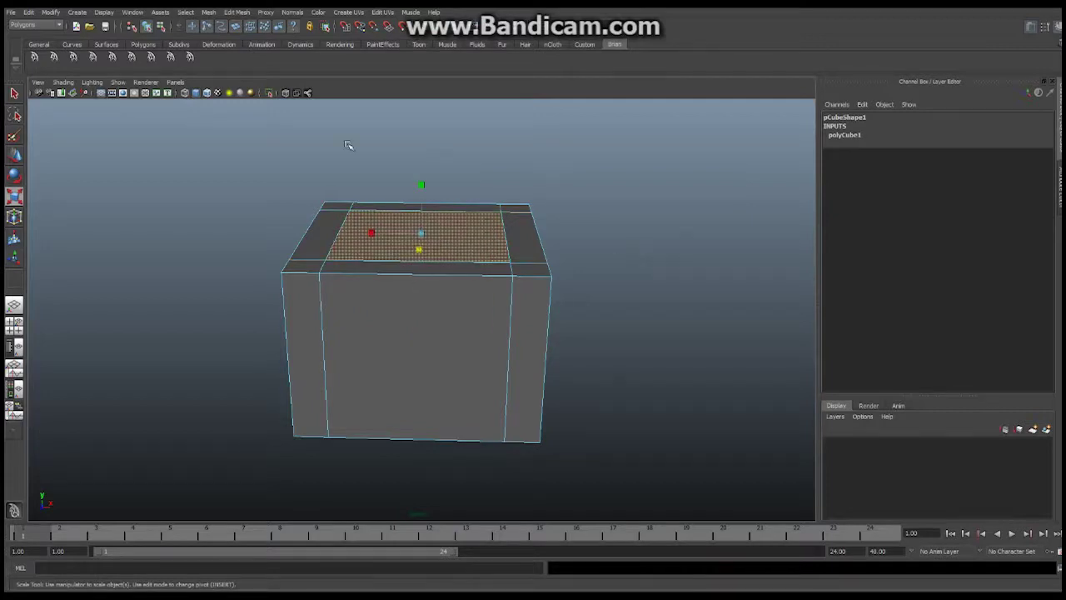
pyautogui.click(237, 12)
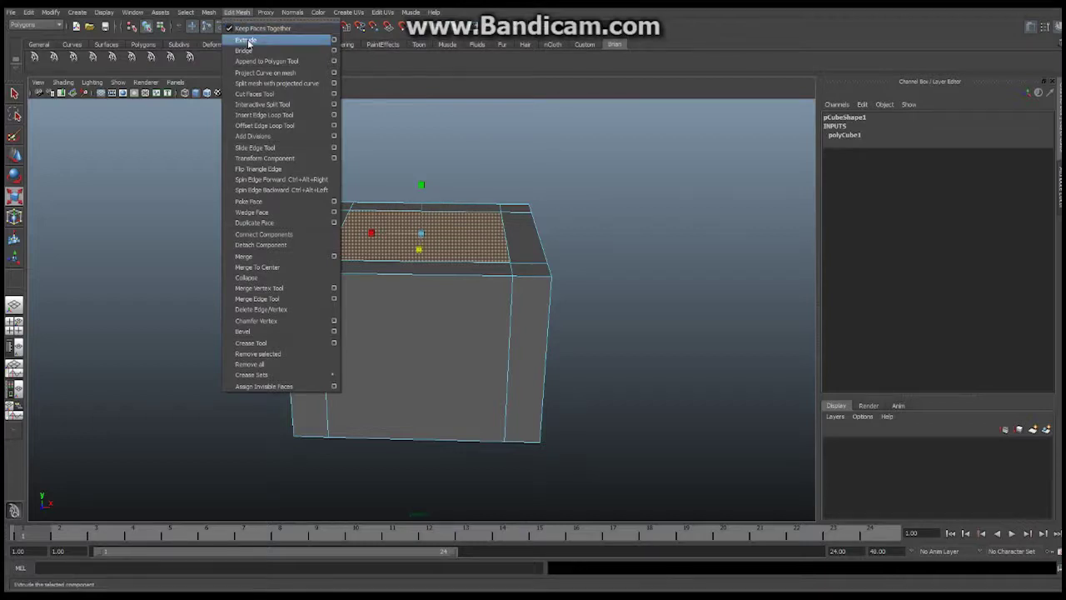
# Extrude the central top face about 9.3 units down into the cube
pyautogui.click(247, 44)
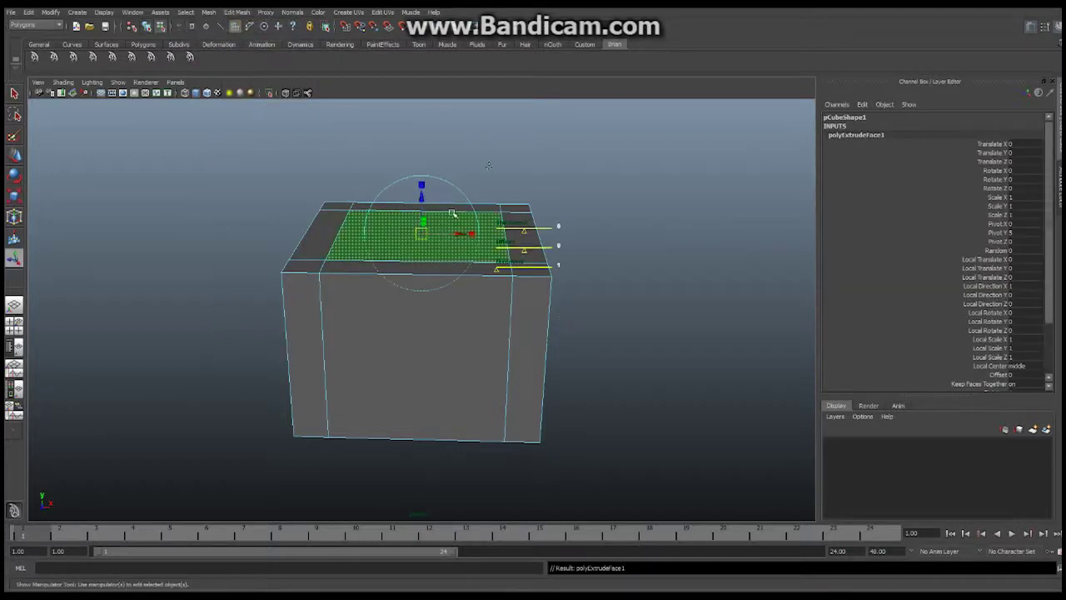
pyautogui.keyDown('alt'); pyautogui.moveTo(450, 174); pyautogui.dragTo(489, 171); pyautogui.keyUp('alt')
pyautogui.moveTo(421, 198); pyautogui.dragTo(487, 311)
pyautogui.press('t')
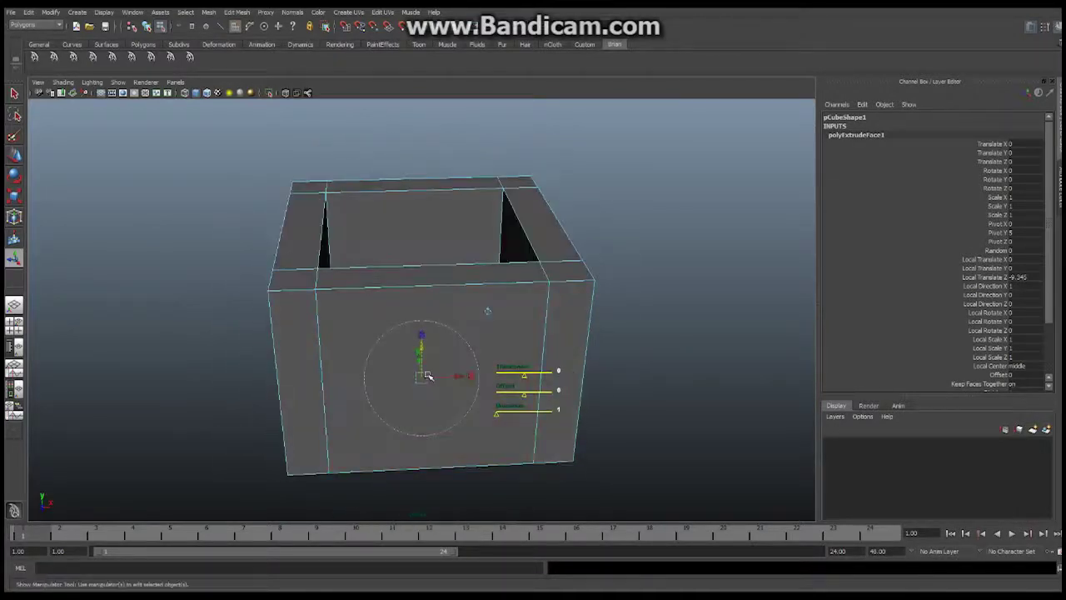
pyautogui.rightClick(559, 284)
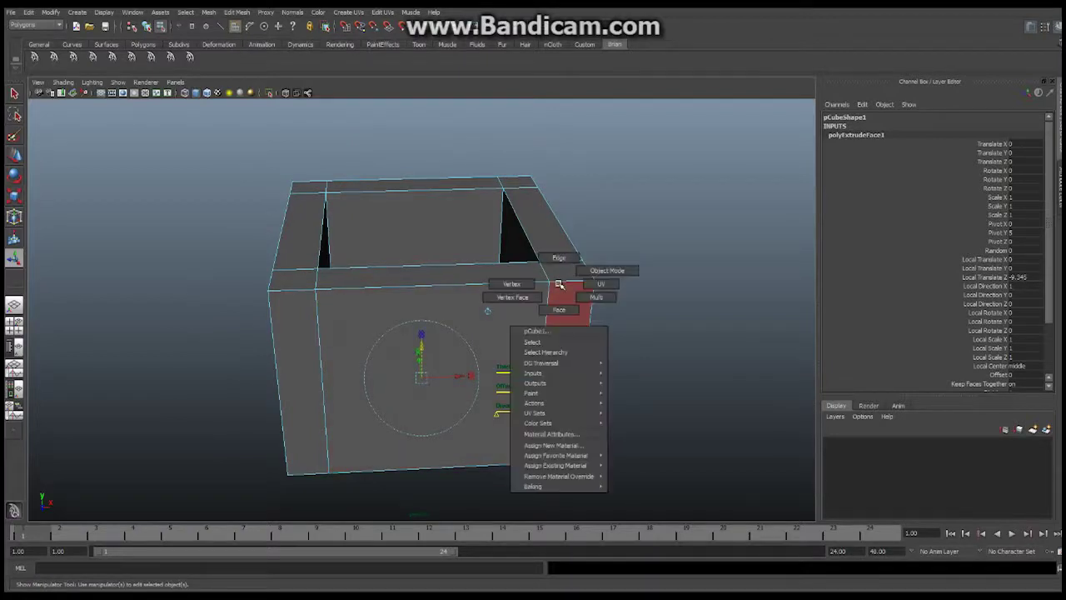
# Return to Object Mode, select the hollow cube and inspect it from several angles
pyautogui.click(592, 271)
pyautogui.click(546, 273)
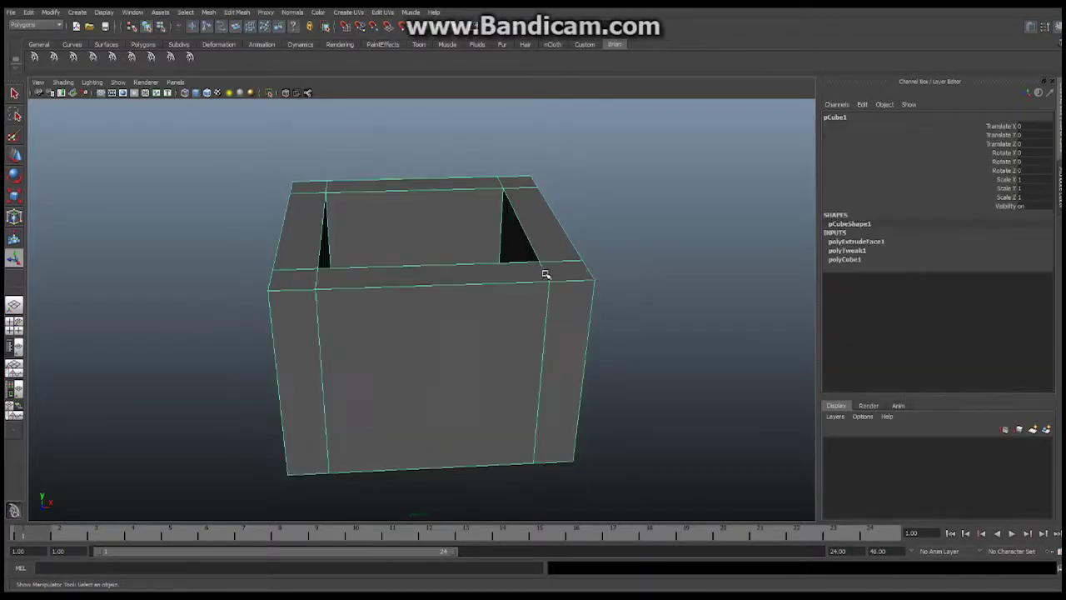
pyautogui.keyDown('alt'); pyautogui.moveTo(395, 254); pyautogui.dragTo(366, 207); pyautogui.keyUp('alt')
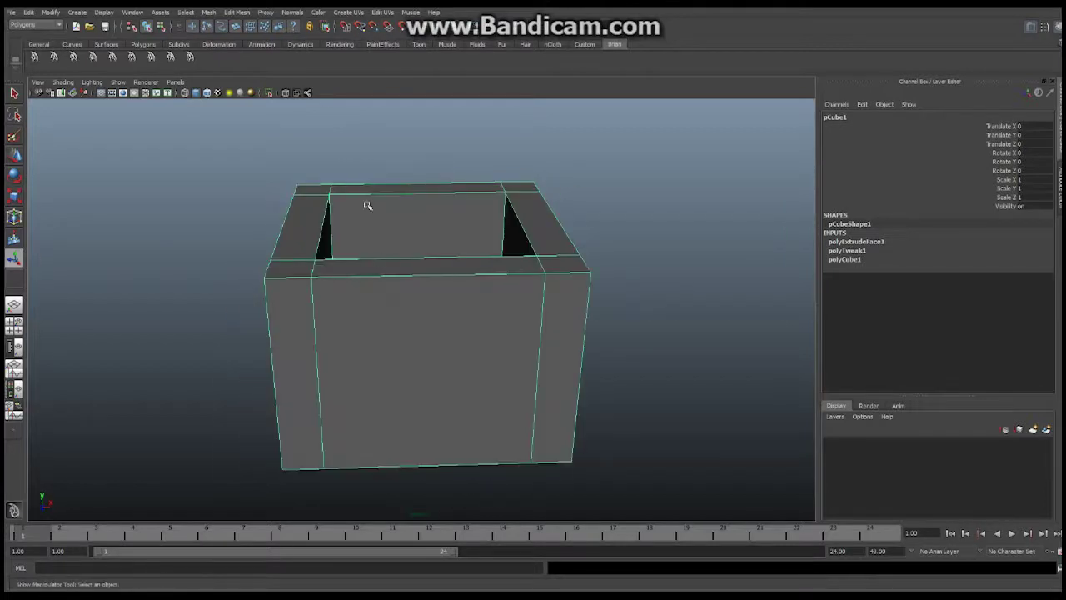
pyautogui.click(237, 12)
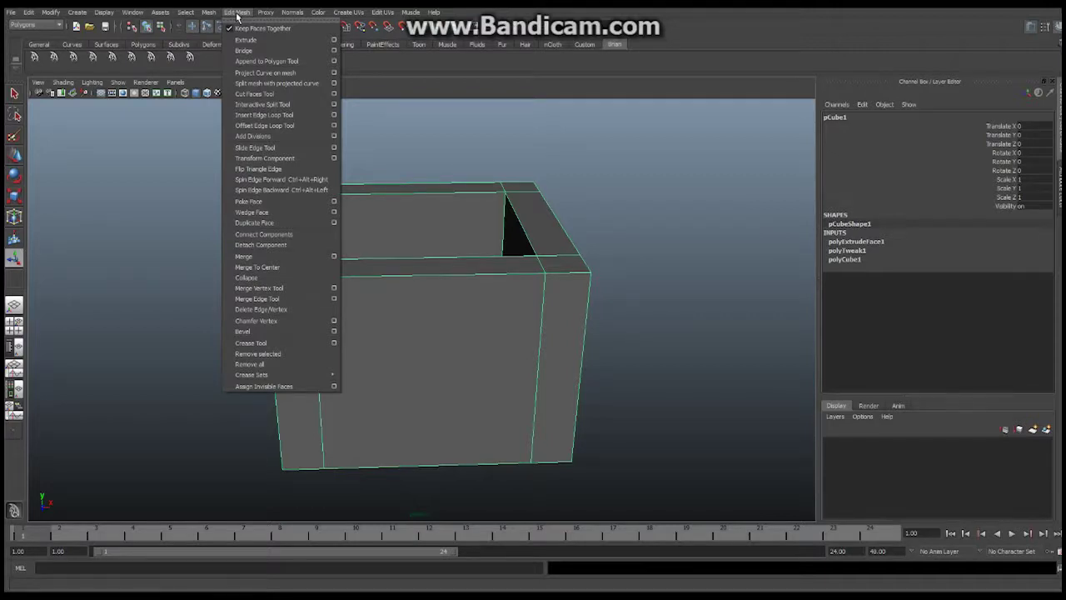
pyautogui.click(237, 13)
pyautogui.keyDown('alt'); pyautogui.moveTo(500, 250); pyautogui.dragTo(528, 269); pyautogui.keyUp('alt')
pyautogui.keyDown('alt'); pyautogui.moveTo(466, 259); pyautogui.dragTo(427, 259); pyautogui.keyUp('alt')
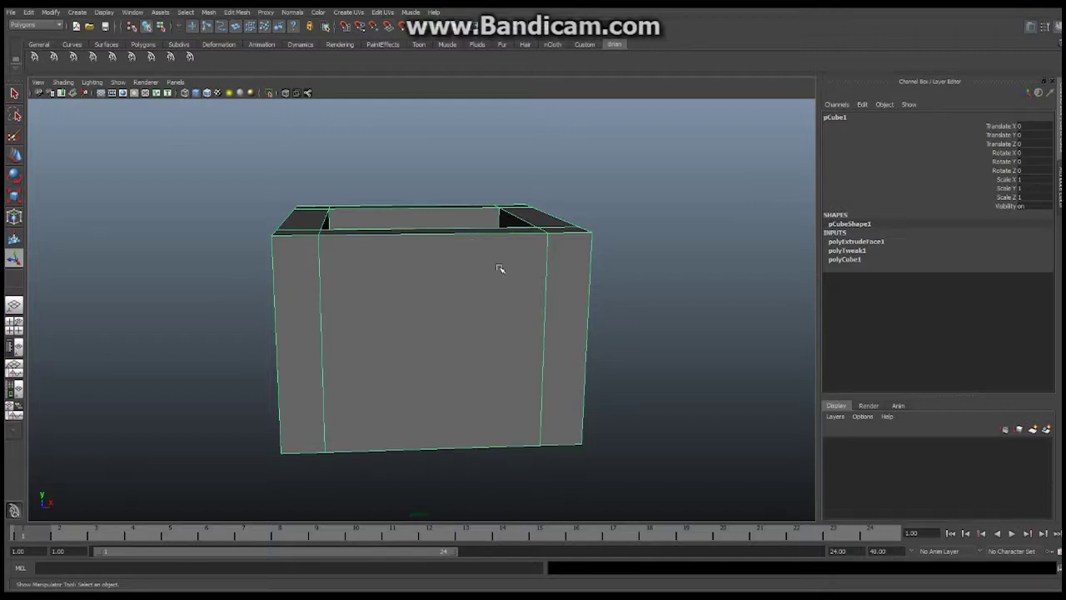
pyautogui.keyDown('alt'); pyautogui.moveTo(500, 268); pyautogui.dragTo(437, 241); pyautogui.keyUp('alt')
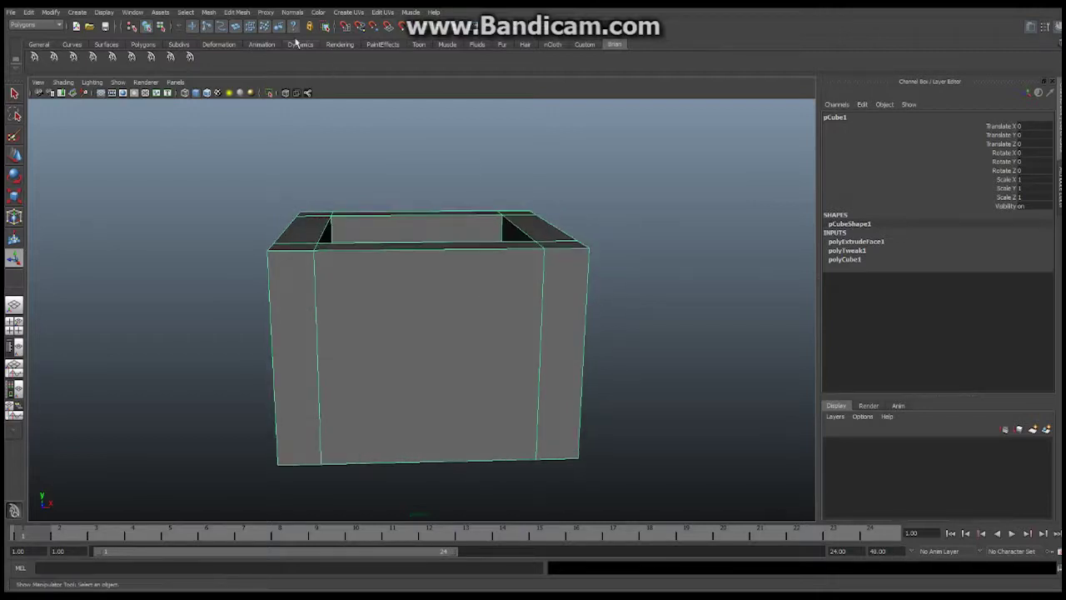
# Bevel the hollow box's edges with a 0.1 offset and 1 segment
pyautogui.click(238, 12)
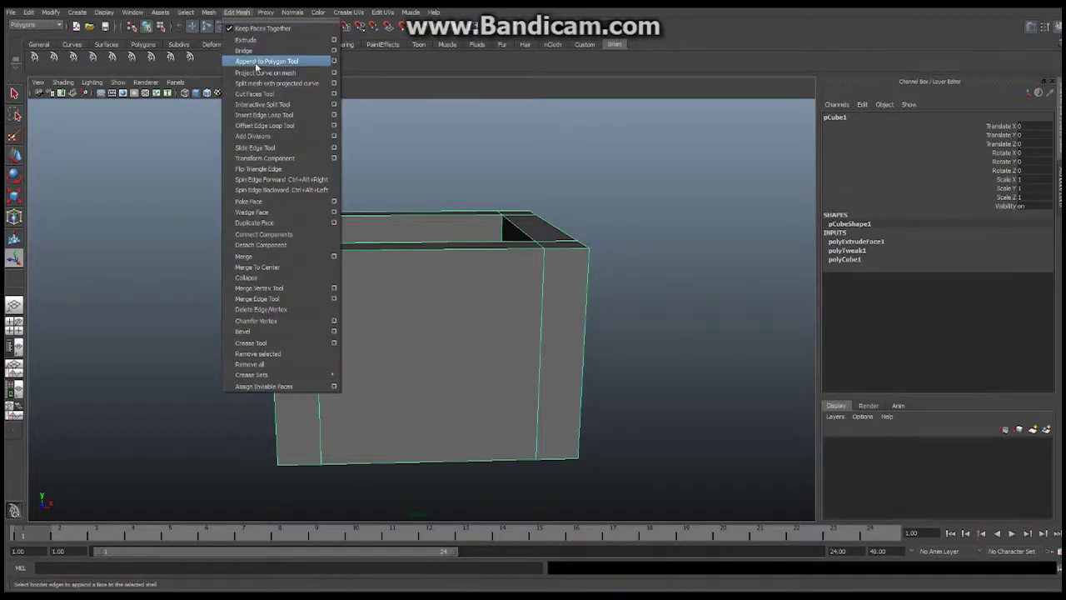
pyautogui.click(267, 329)
pyautogui.keyDown('alt'); pyautogui.moveTo(478, 337); pyautogui.dragTo(493, 310); pyautogui.keyUp('alt')
pyautogui.keyDown('alt'); pyautogui.moveTo(492, 311); pyautogui.dragTo(458, 309, button='right'); pyautogui.keyUp('alt')
pyautogui.keyDown('alt'); pyautogui.moveTo(458, 309); pyautogui.dragTo(424, 316); pyautogui.keyUp('alt')
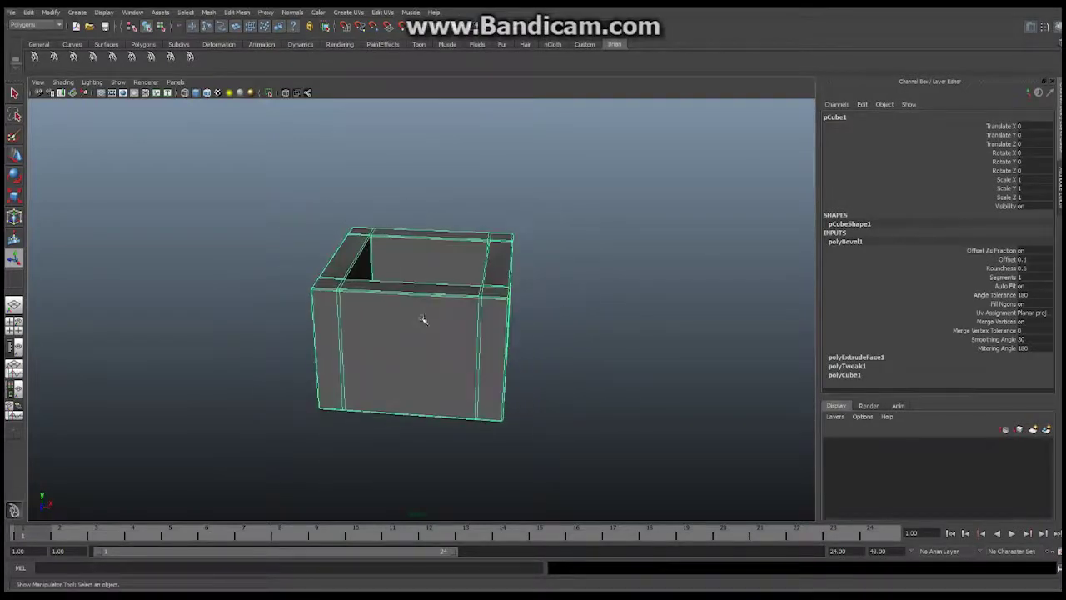
# Rename pCube1 to chestBottom
pyautogui.doubleClick(837, 118)
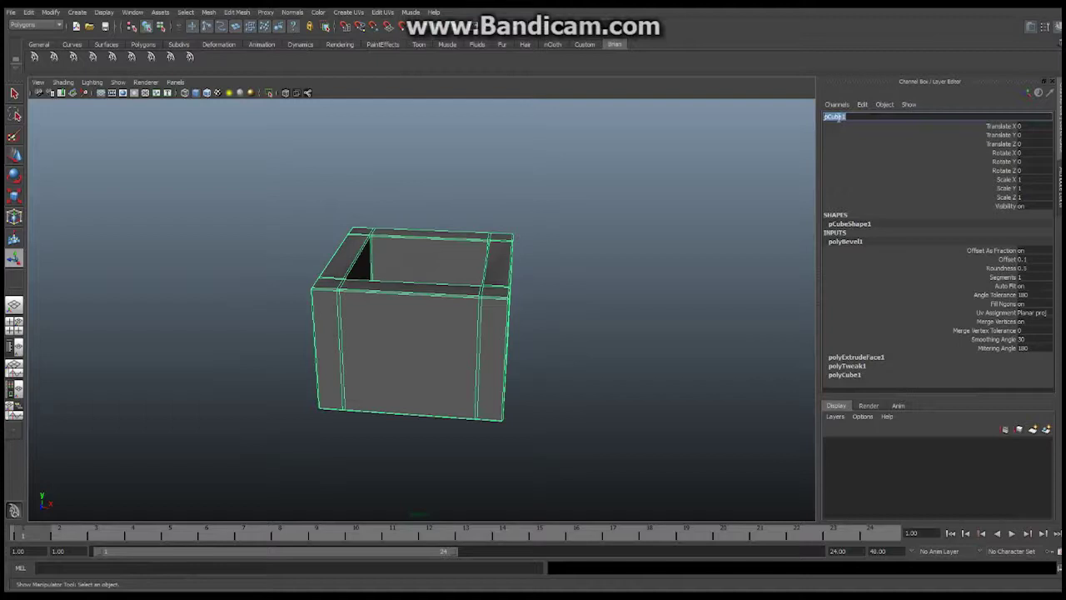
pyautogui.write('chestBottom')
pyautogui.press('Return')
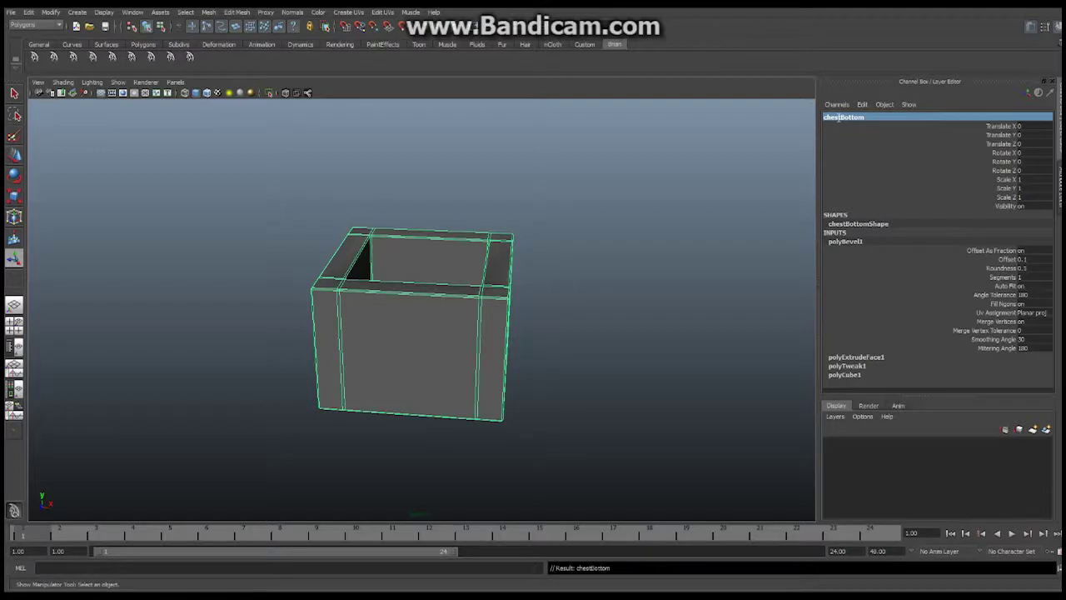
pyautogui.moveTo(506, 274)
pyautogui.keyDown('alt'); pyautogui.mouseDown()
pyautogui.moveTo(369, 250)
pyautogui.moveTo(348, 269)
pyautogui.moveTo(498, 276)
pyautogui.mouseUp(); pyautogui.keyUp('alt')
# Create a second 14-wide, 14-deep polygon cube with a reduced height from the Cube options
pyautogui.click(77, 13)
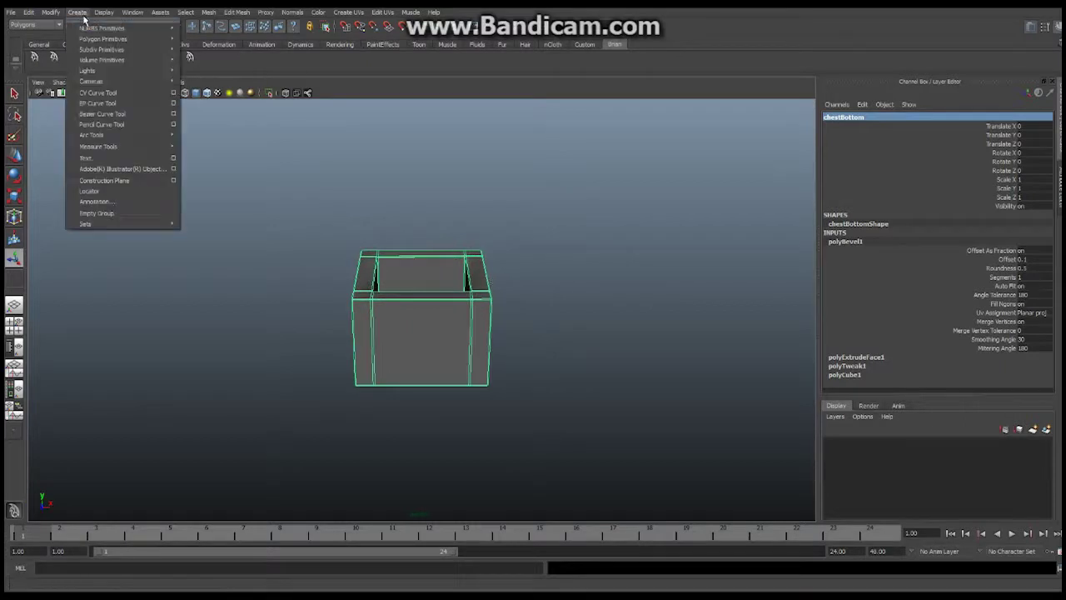
pyautogui.moveTo(125, 39)
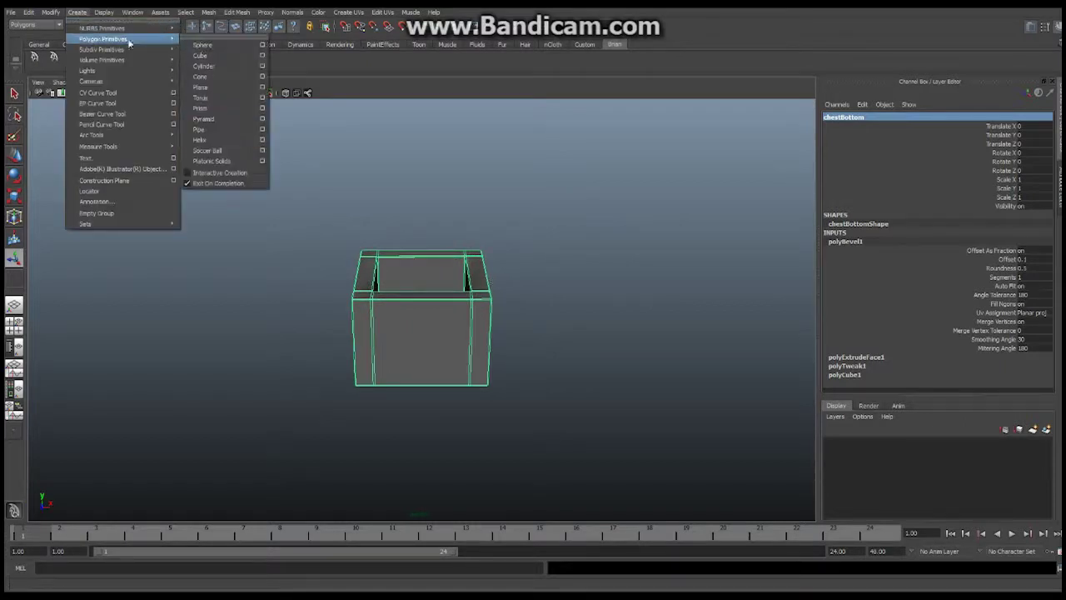
pyautogui.click(263, 55)
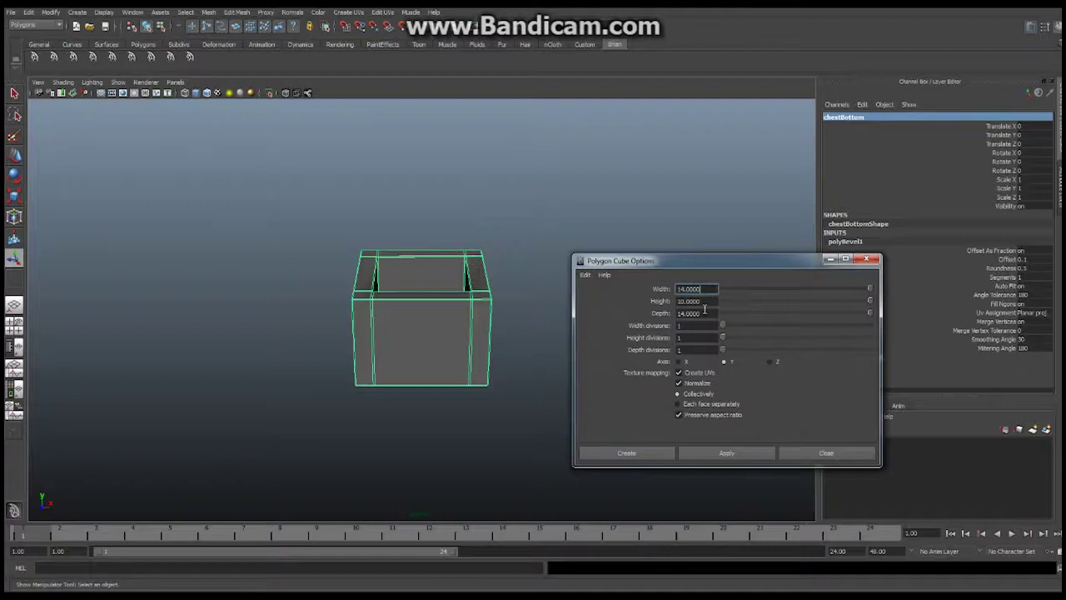
pyautogui.moveTo(709, 302); pyautogui.dragTo(670, 299)
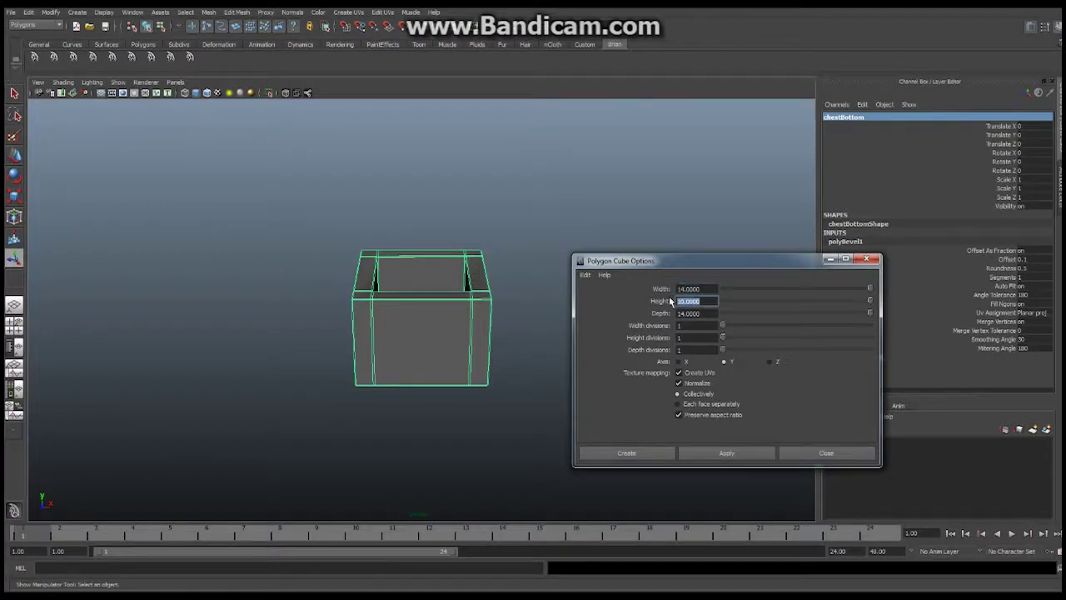
pyautogui.write('8')
pyautogui.press('Return')
pyautogui.click(631, 456)
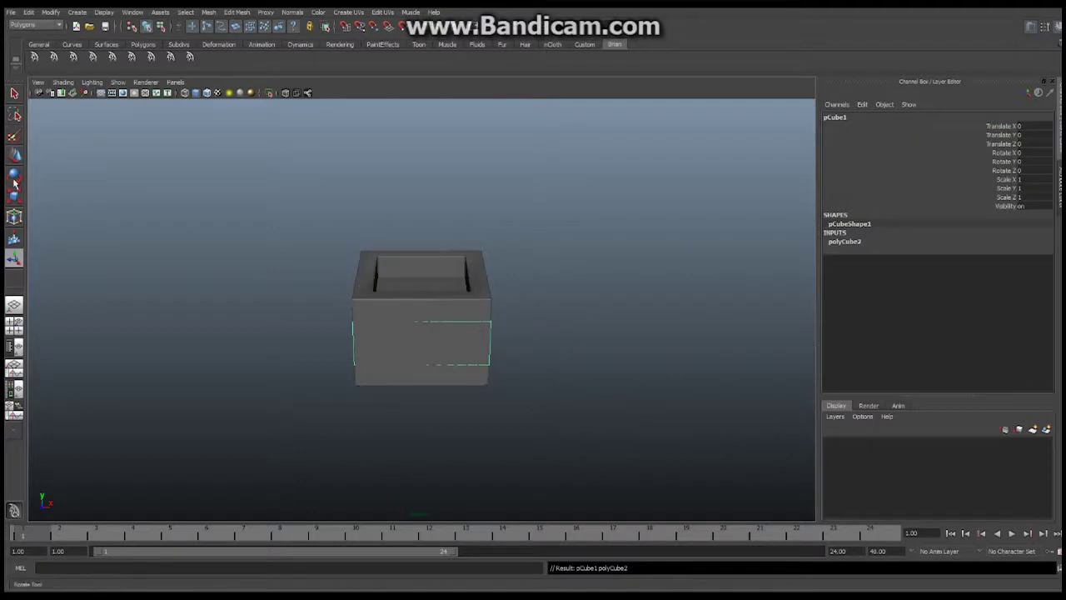
# Raise the new cube above the base and give it 3 width and depth subdivisions
pyautogui.press('w')
pyautogui.moveTo(420, 283); pyautogui.dragTo(423, 189)
pyautogui.click(863, 243)
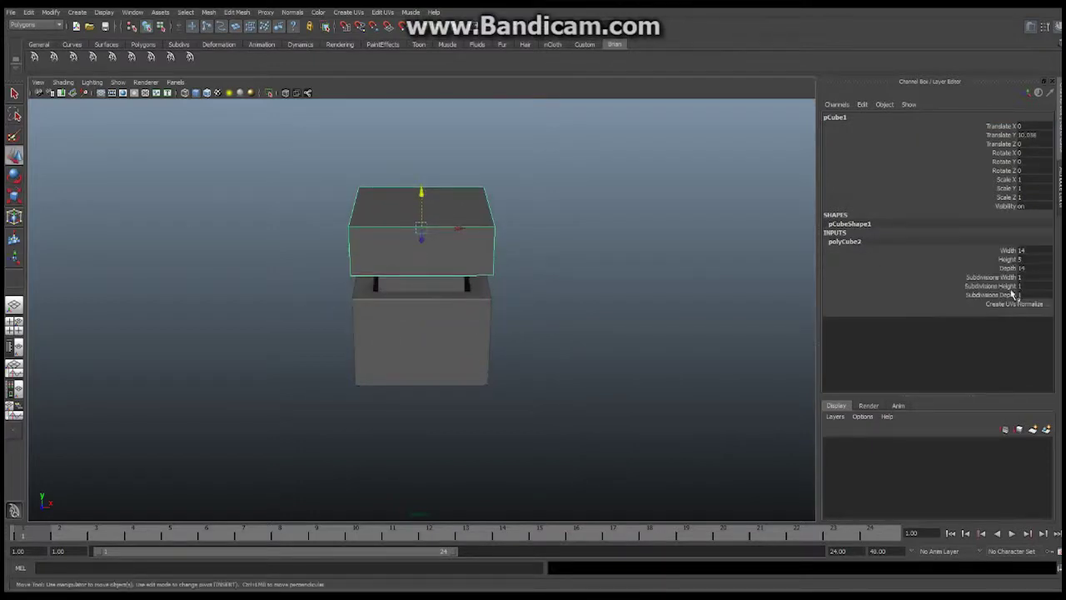
pyautogui.click(1027, 294)
pyautogui.write('3')
pyautogui.press('Return')
pyautogui.keyDown('alt'); pyautogui.moveTo(493, 215); pyautogui.dragTo(294, 175); pyautogui.keyUp('alt')
# Switch the viewport to the orthographic top view in edge selection mode
pyautogui.click(175, 81)
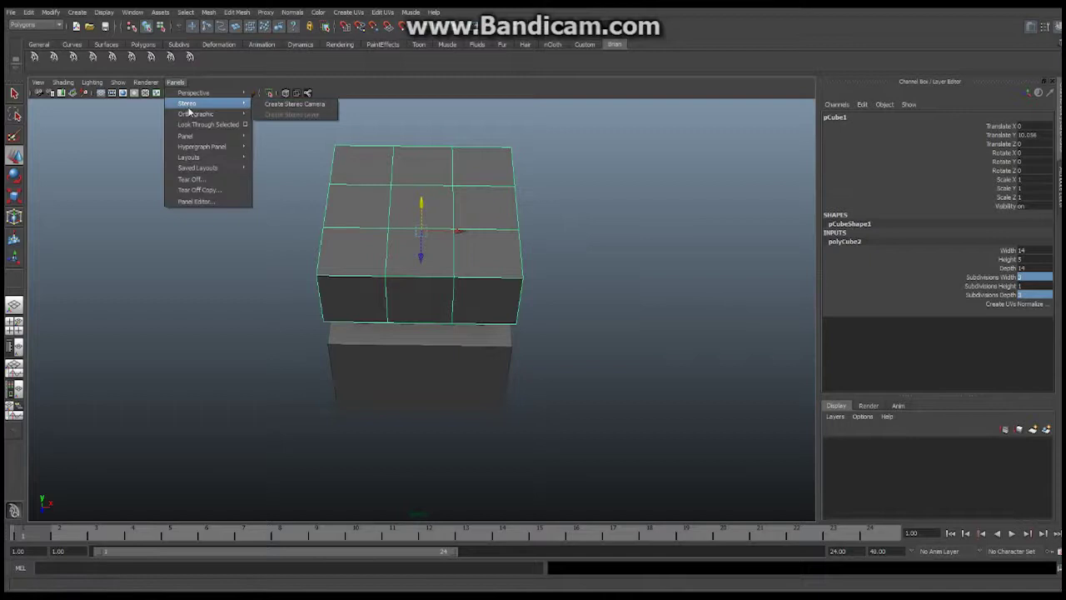
pyautogui.moveTo(200, 113)
pyautogui.click(271, 134)
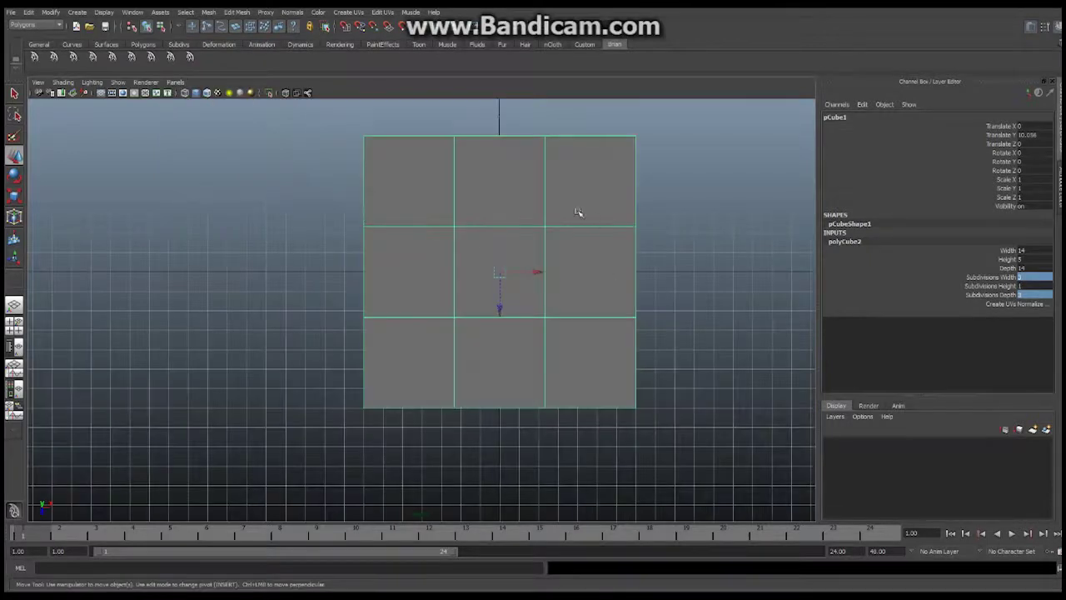
pyautogui.moveTo(561, 210); pyautogui.dragTo(563, 187, button='right')
# Scale the lid's two vertical inner edge loops outward toward its sides
pyautogui.click(546, 187)
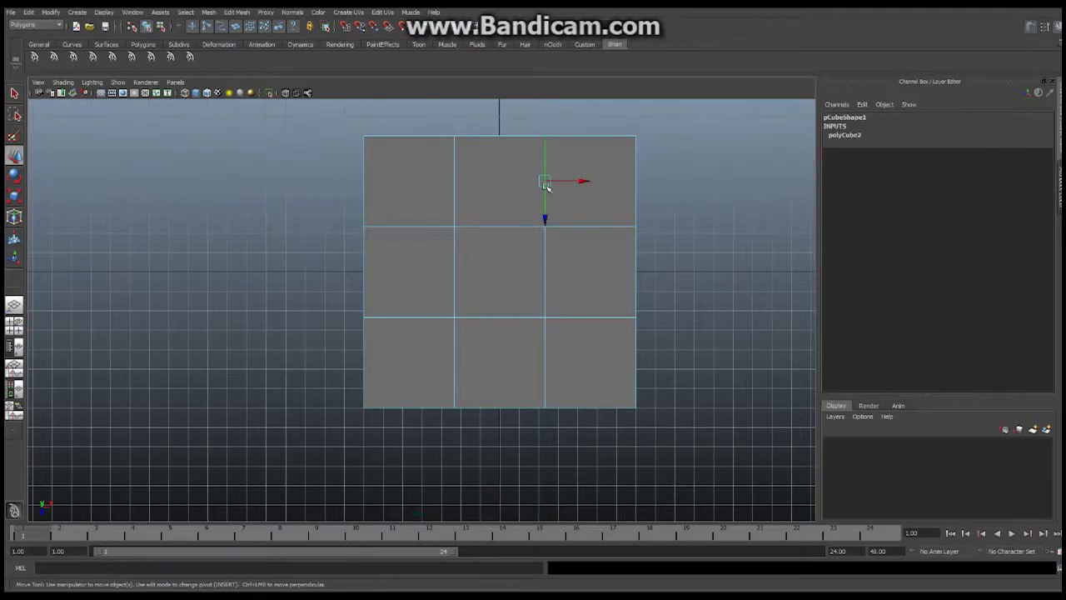
pyautogui.doubleClick(544, 164)
pyautogui.keyDown('shift'); pyautogui.doubleClick(455, 171); pyautogui.keyUp('shift')
pyautogui.click(14, 196)
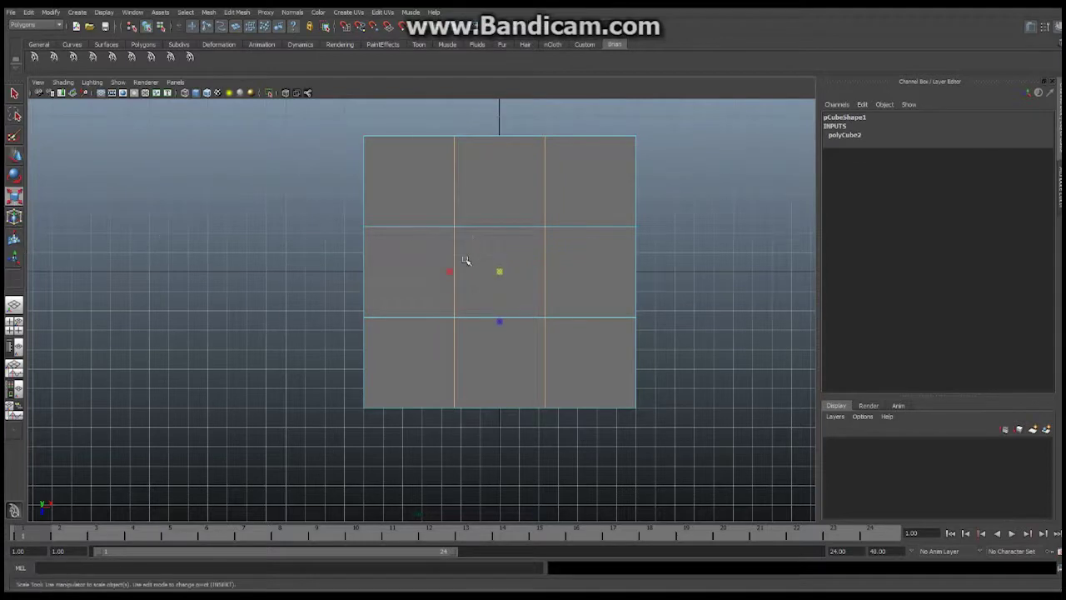
pyautogui.moveTo(448, 272); pyautogui.dragTo(395, 274)
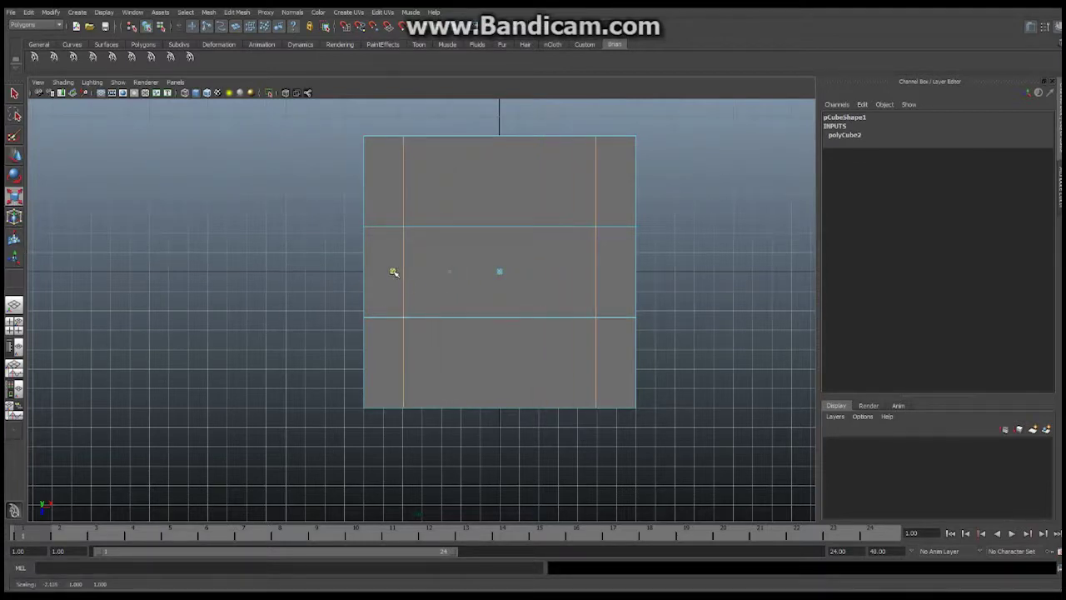
# Scale the lid's two horizontal inner edge loops outward toward its edges
pyautogui.doubleClick(613, 227)
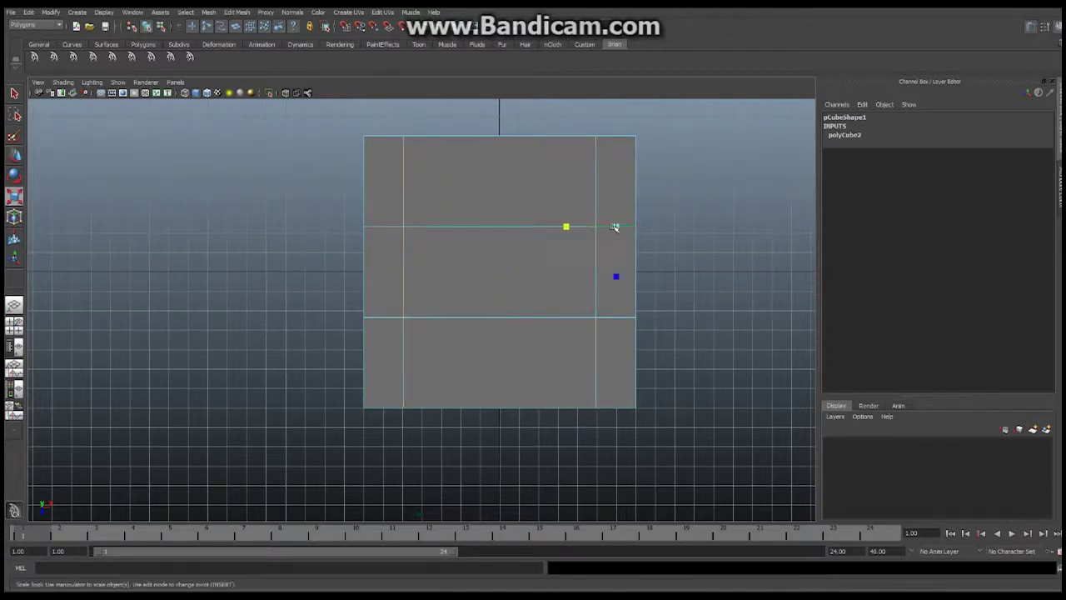
pyautogui.keyDown('shift'); pyautogui.doubleClick(620, 317); pyautogui.keyUp('shift')
pyautogui.moveTo(502, 323); pyautogui.dragTo(500, 379)
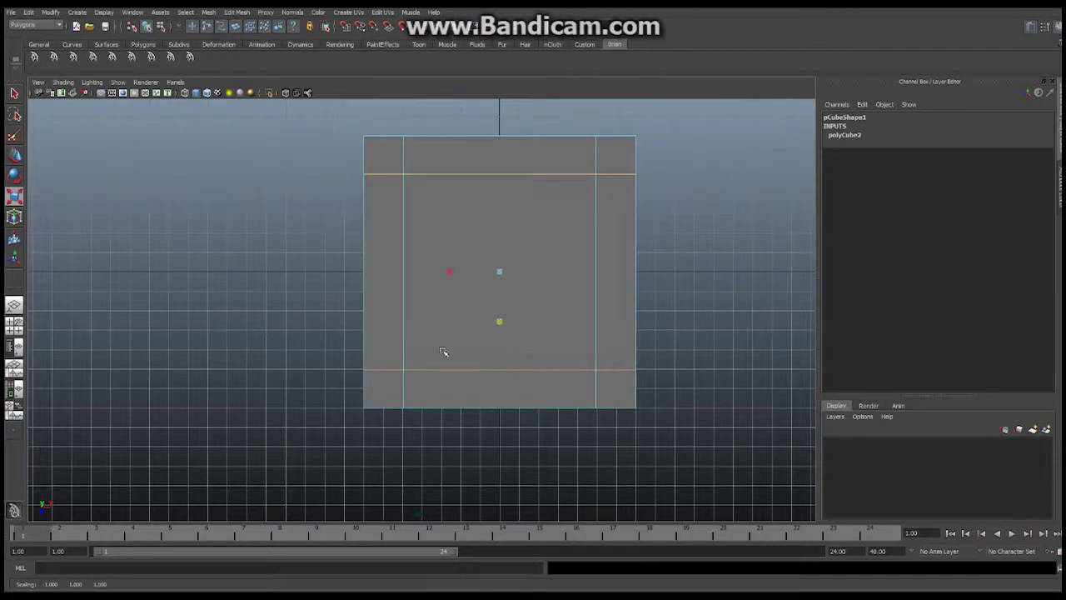
# In perspective, select the lid's central face and extrude it about 3.2 units inward
pyautogui.click(19, 309)
pyautogui.keyDown('alt'); pyautogui.moveTo(444, 345); pyautogui.dragTo(250, 341); pyautogui.keyUp('alt')
pyautogui.keyDown('alt'); pyautogui.moveTo(250, 341); pyautogui.dragTo(444, 245, button='right'); pyautogui.keyUp('alt')
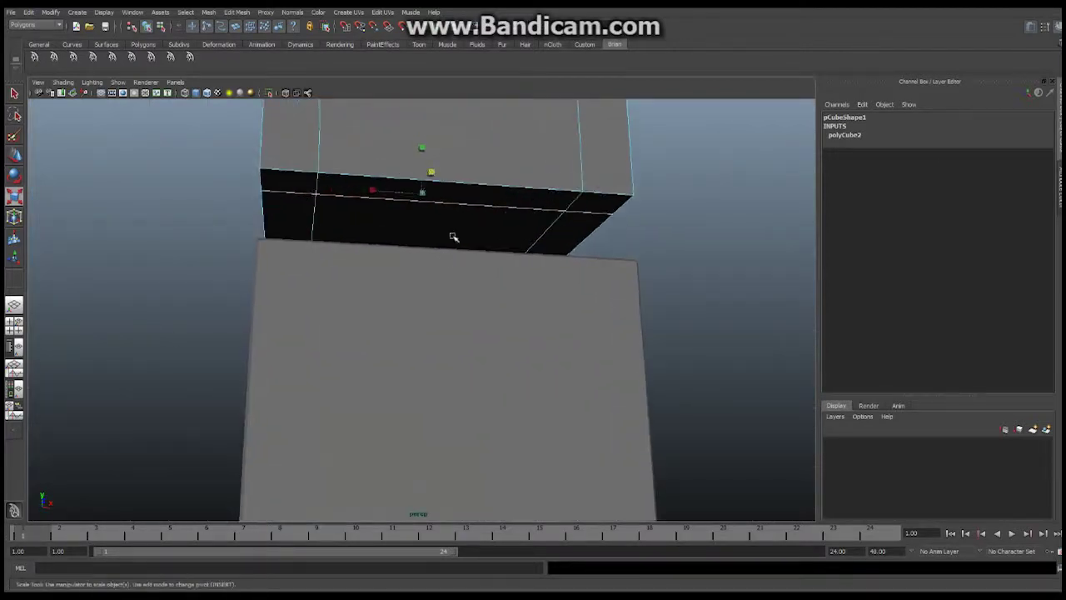
pyautogui.rightClick(455, 226)
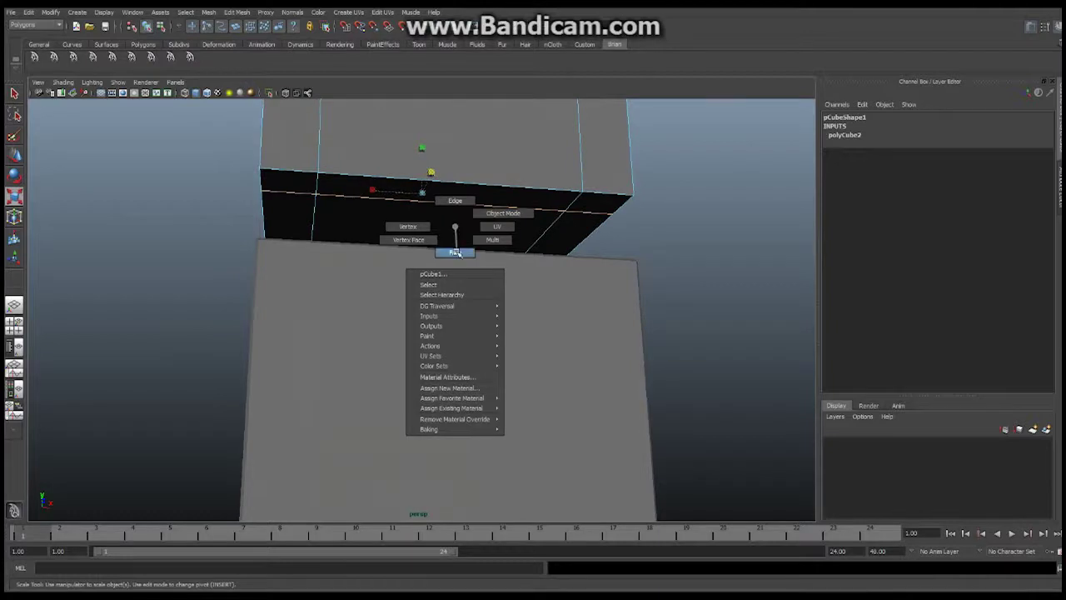
pyautogui.click(456, 252)
pyautogui.click(435, 229)
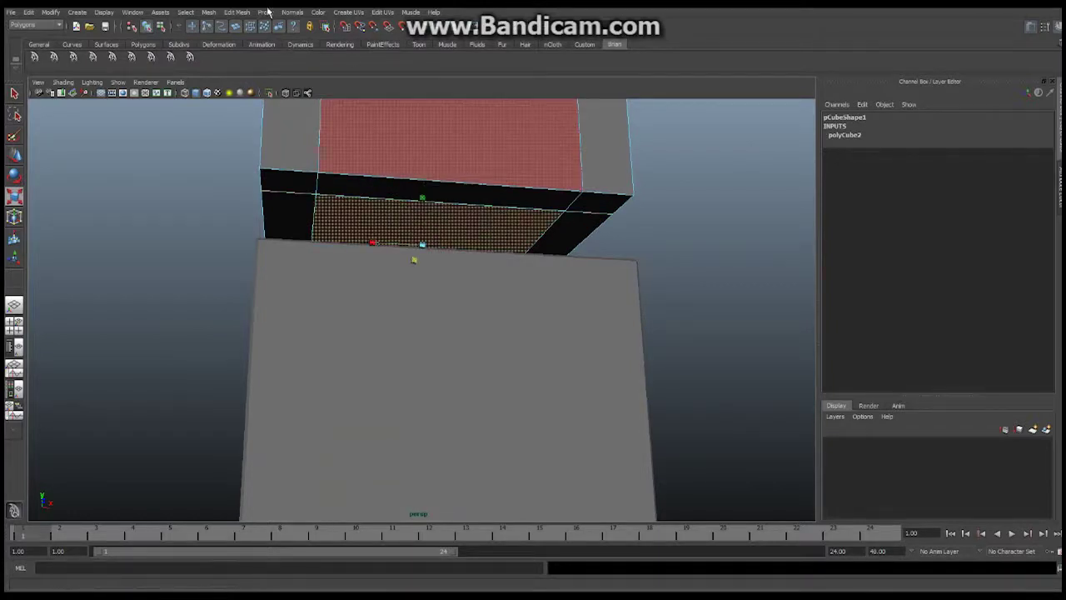
pyautogui.click(239, 12)
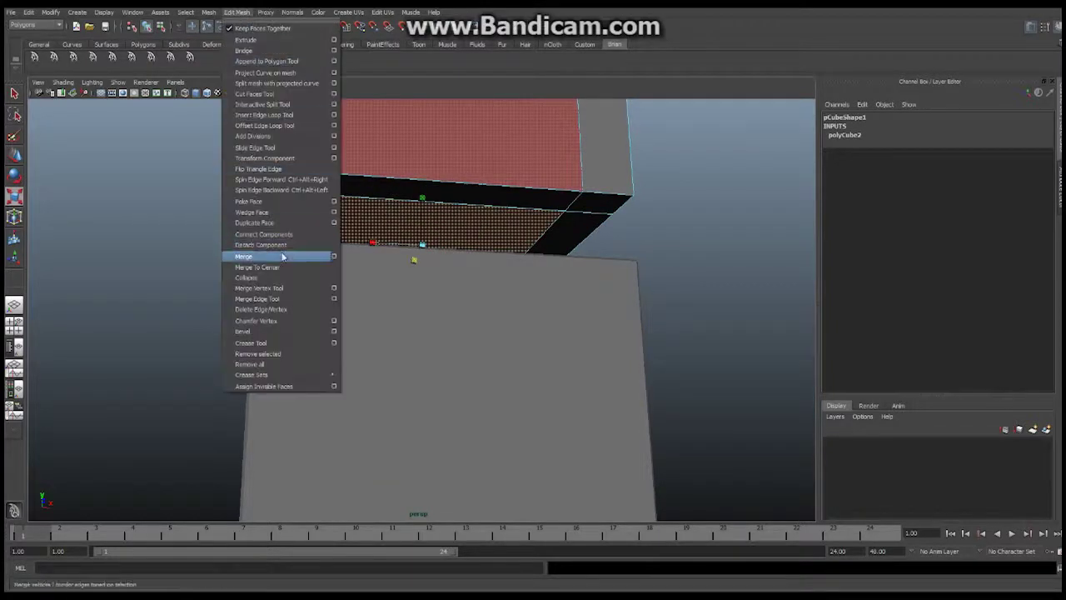
pyautogui.click(258, 46)
# Switch the lid back to whole-object selection mode
pyautogui.keyDown('alt'); pyautogui.moveTo(454, 254); pyautogui.dragTo(433, 298); pyautogui.keyUp('alt')
pyautogui.scroll(-4, 407, 288)
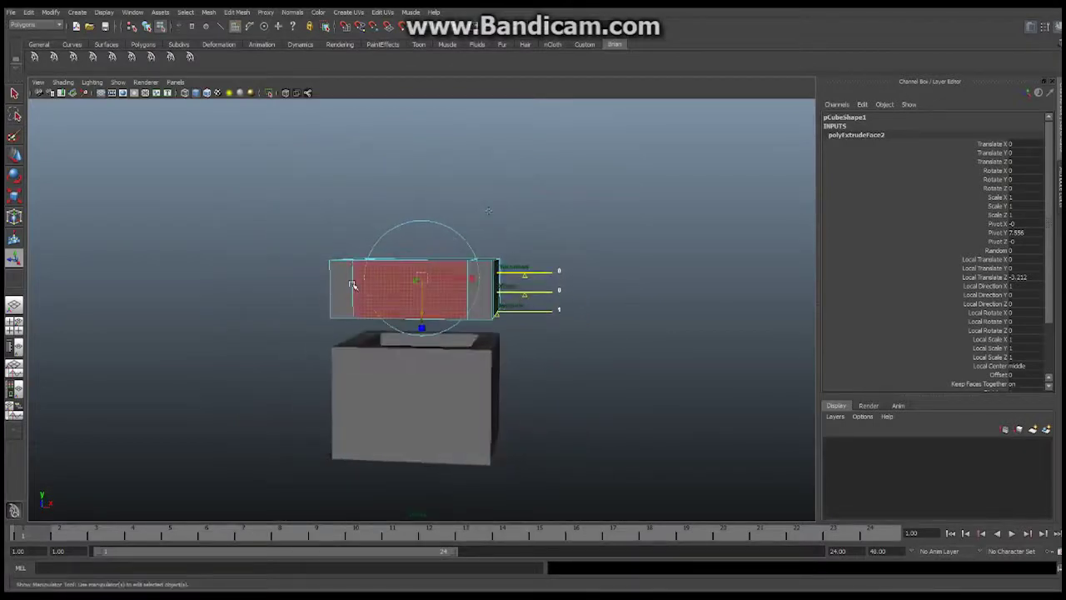
pyautogui.rightClick(344, 283)
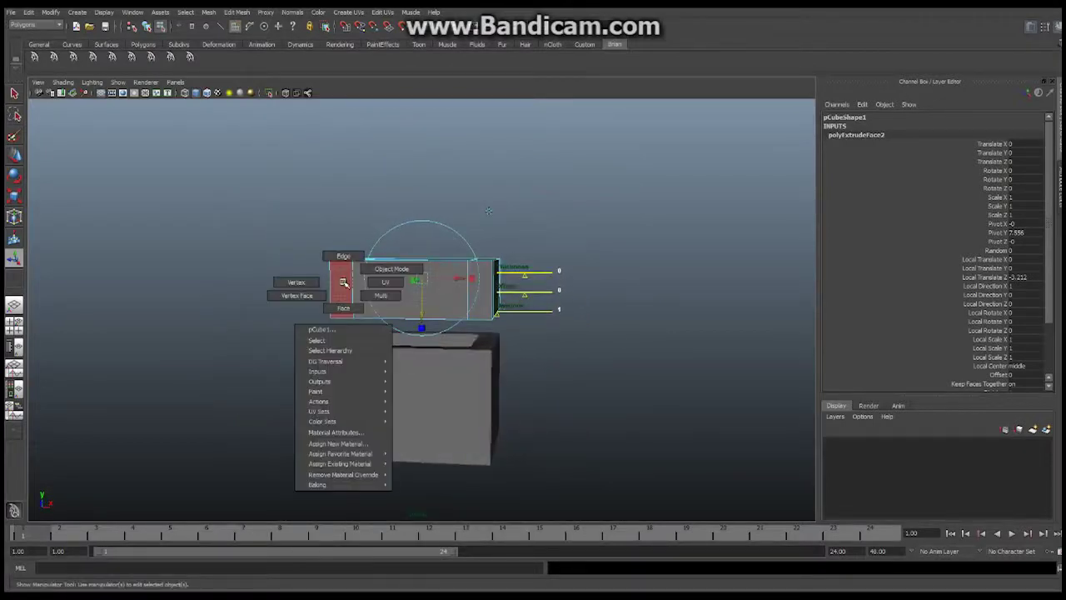
pyautogui.click(390, 269)
# Bevel the lid's edges with a 0.1 offset and 1 segment
pyautogui.click(345, 279)
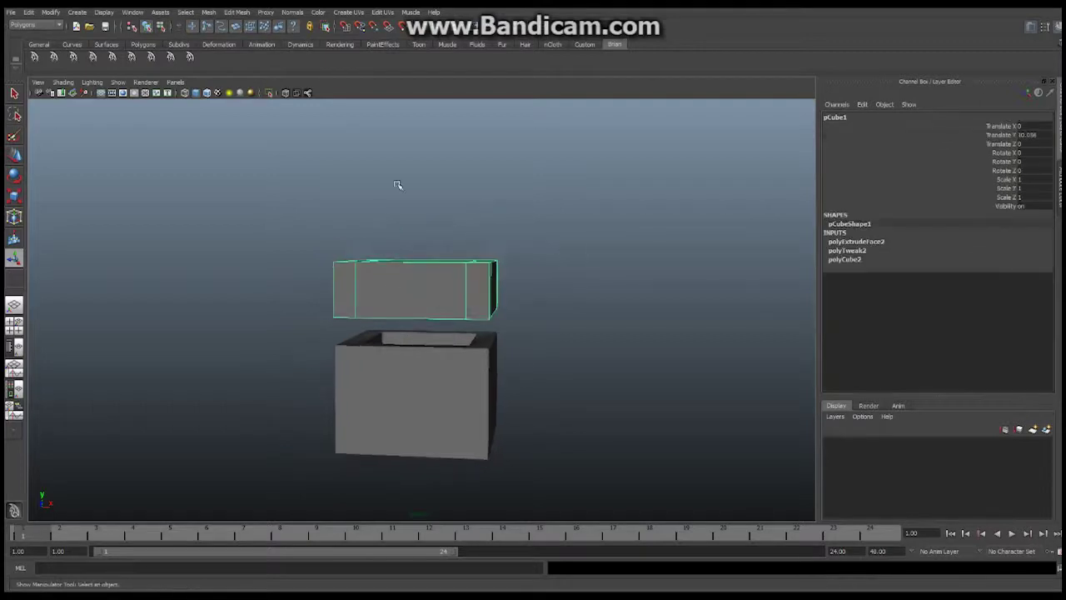
pyautogui.keyDown('alt'); pyautogui.moveTo(398, 185); pyautogui.dragTo(418, 176); pyautogui.keyUp('alt')
pyautogui.click(238, 12)
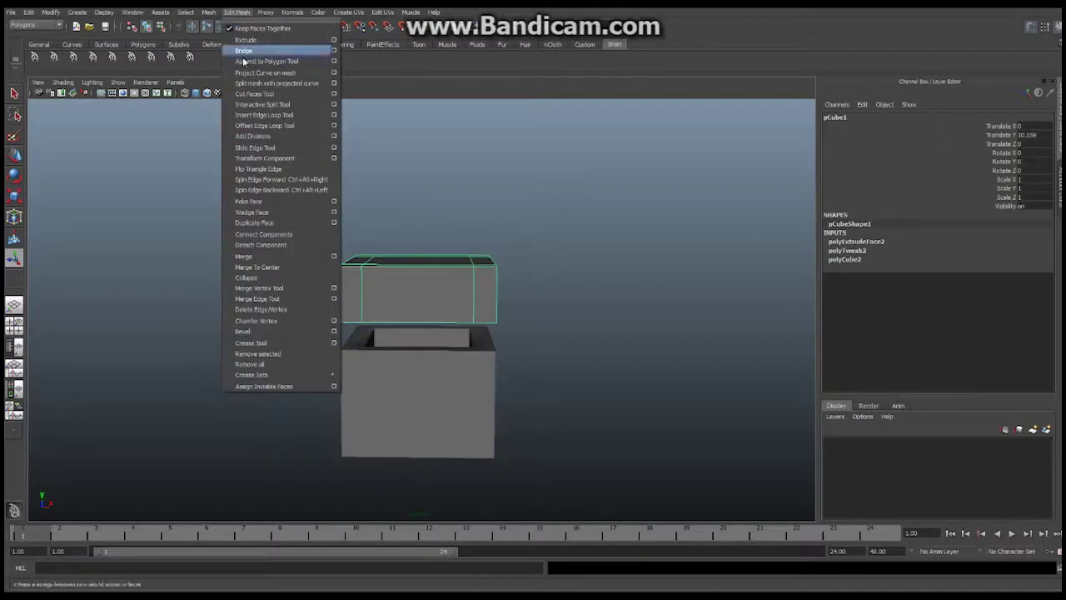
pyautogui.click(263, 333)
pyautogui.keyDown('alt'); pyautogui.moveTo(257, 328); pyautogui.dragTo(472, 318); pyautogui.keyUp('alt')
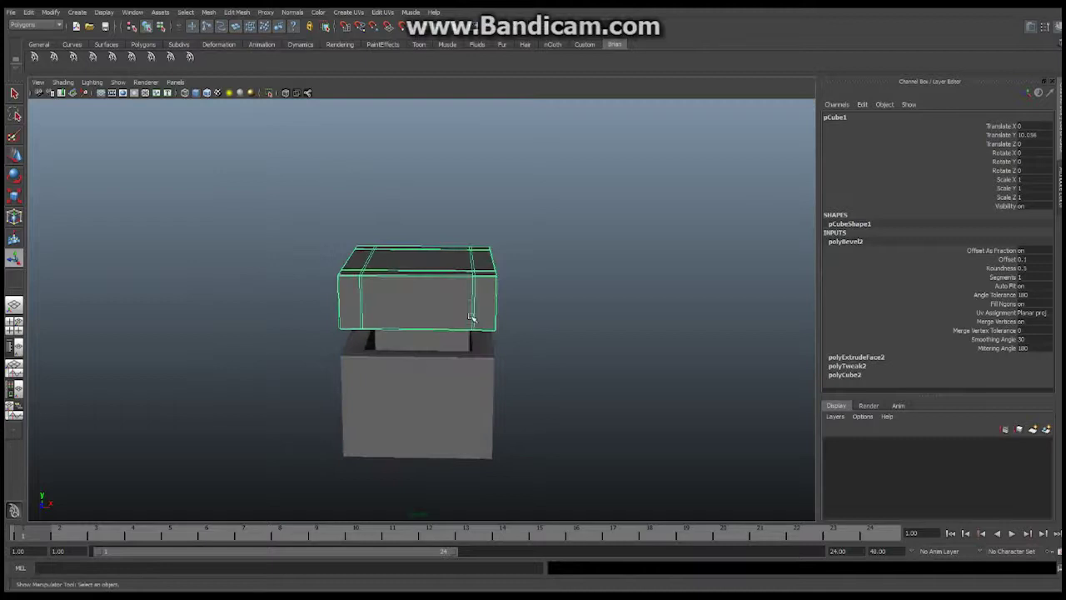
pyautogui.click(457, 302)
# Rename the lid object to chestTop
pyautogui.doubleClick(837, 117)
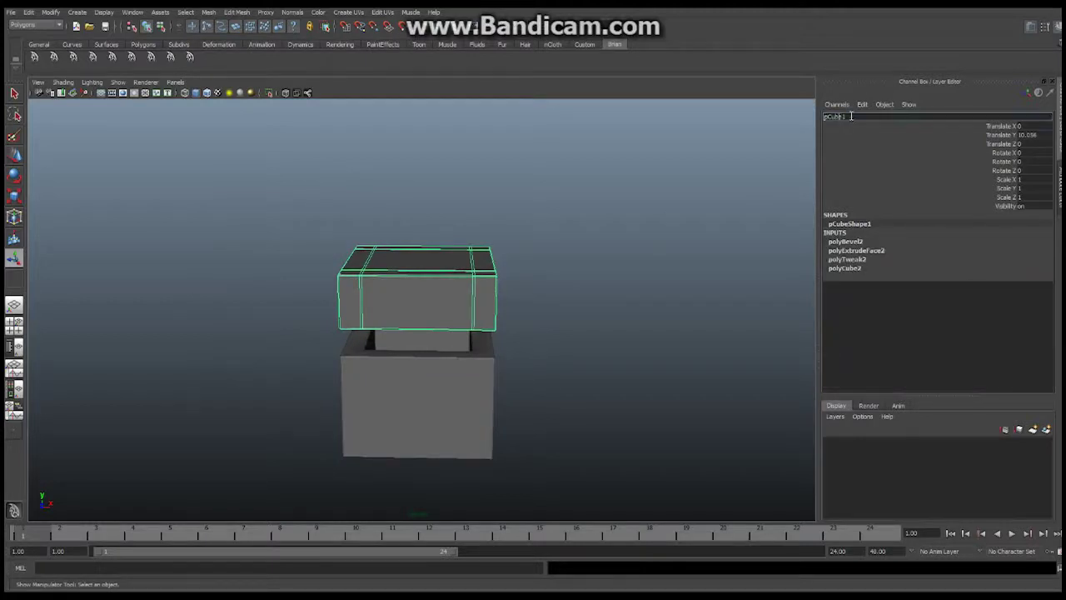
pyautogui.write('chestTop')
pyautogui.press('Return')
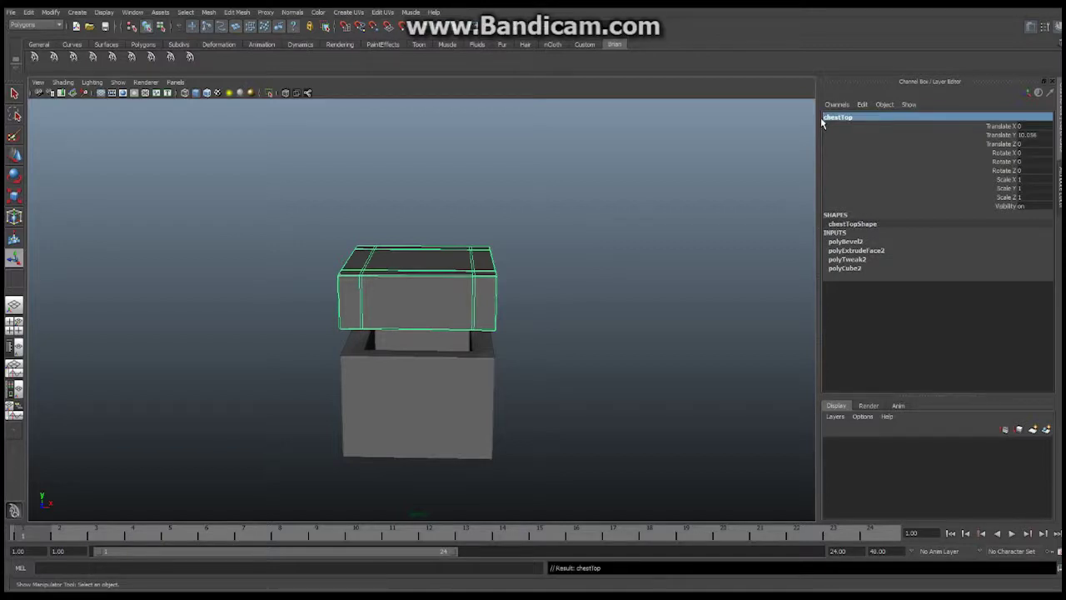
# Orbit to a close, angled view of the chest base and lid boxes
pyautogui.keyDown('alt'); pyautogui.moveTo(695, 269); pyautogui.dragTo(305, 282); pyautogui.keyUp('alt')
pyautogui.hotkey('ctrl', 'z')
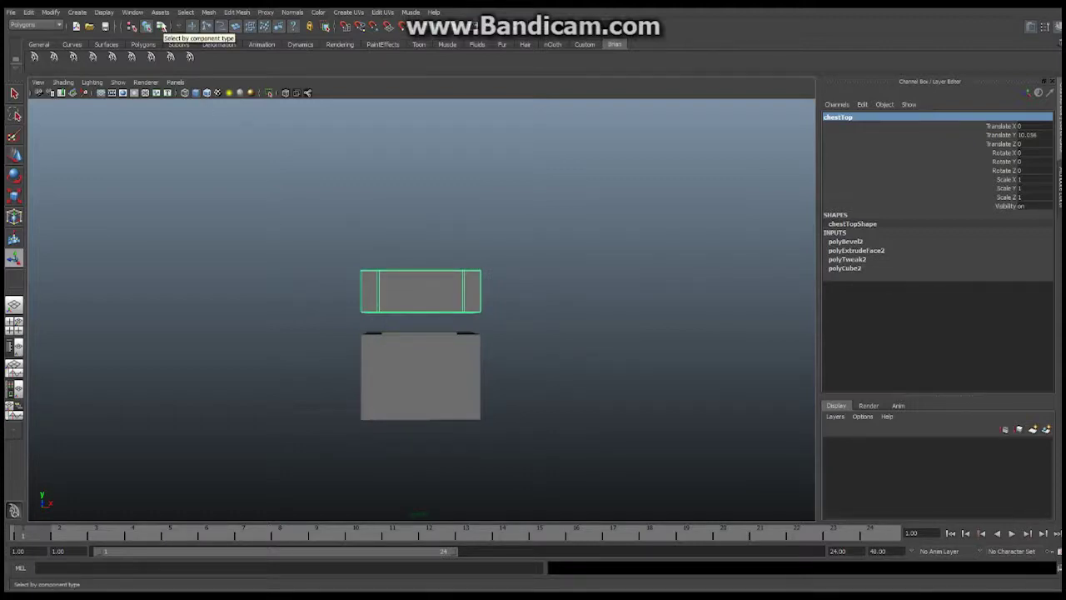
pyautogui.keyDown('alt'); pyautogui.moveTo(325, 331); pyautogui.dragTo(340, 348); pyautogui.keyUp('alt')
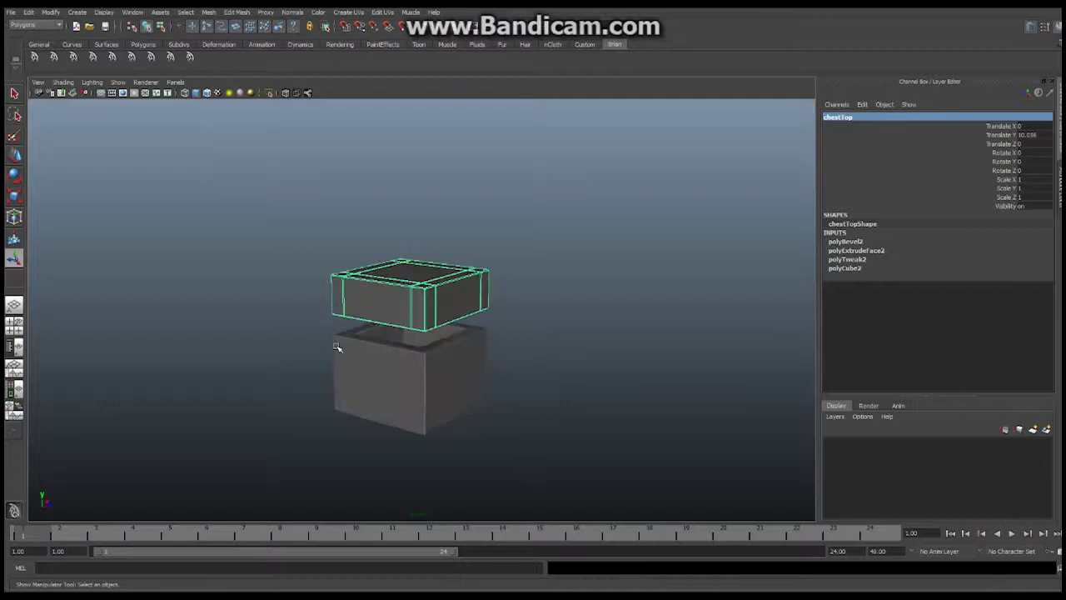
pyautogui.keyDown('alt'); pyautogui.moveTo(442, 291); pyautogui.dragTo(398, 286); pyautogui.keyUp('alt')
pyautogui.keyDown('alt'); pyautogui.moveTo(398, 286); pyautogui.dragTo(460, 282, button='right'); pyautogui.keyUp('alt')
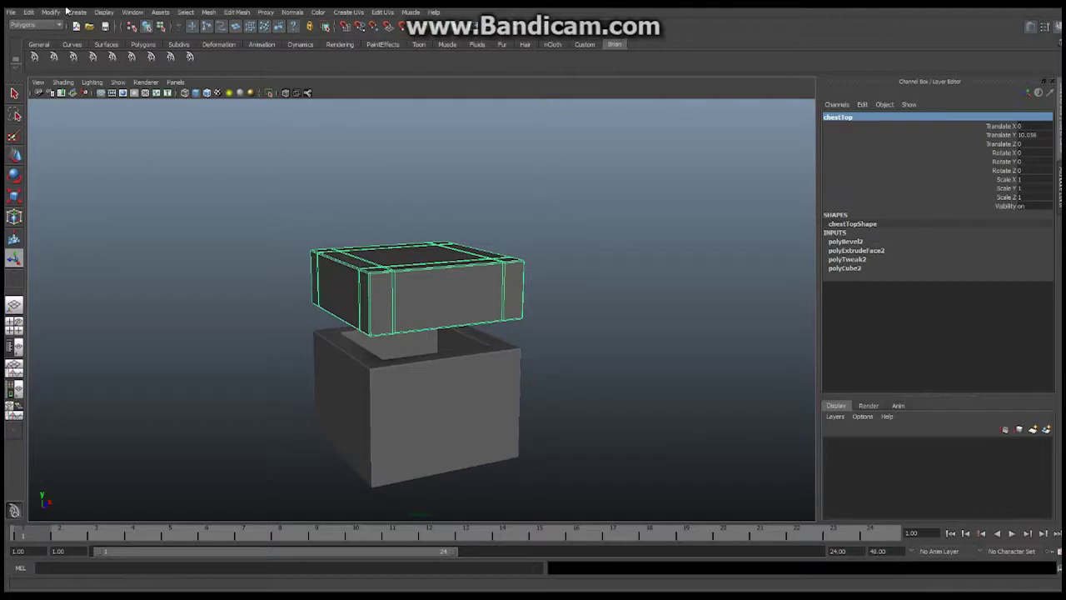
# Set the Polygon Cube options to Width 2, Height 4 and Depth 1
pyautogui.click(76, 13)
pyautogui.moveTo(96, 40)
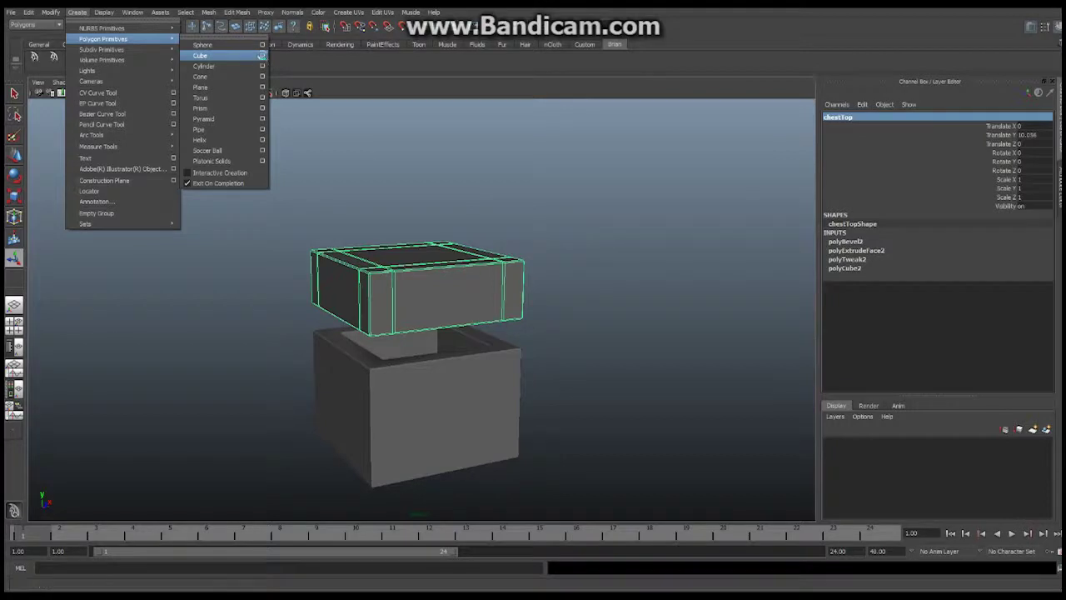
pyautogui.click(262, 56)
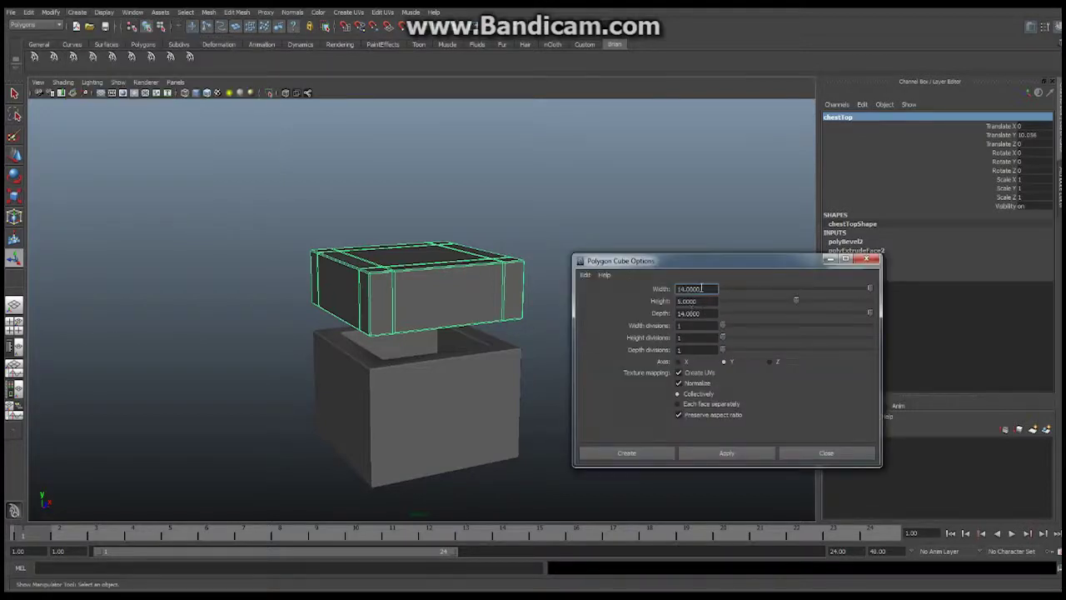
pyautogui.moveTo(712, 288); pyautogui.dragTo(677, 290)
pyautogui.write('1')
pyautogui.press('Tab')
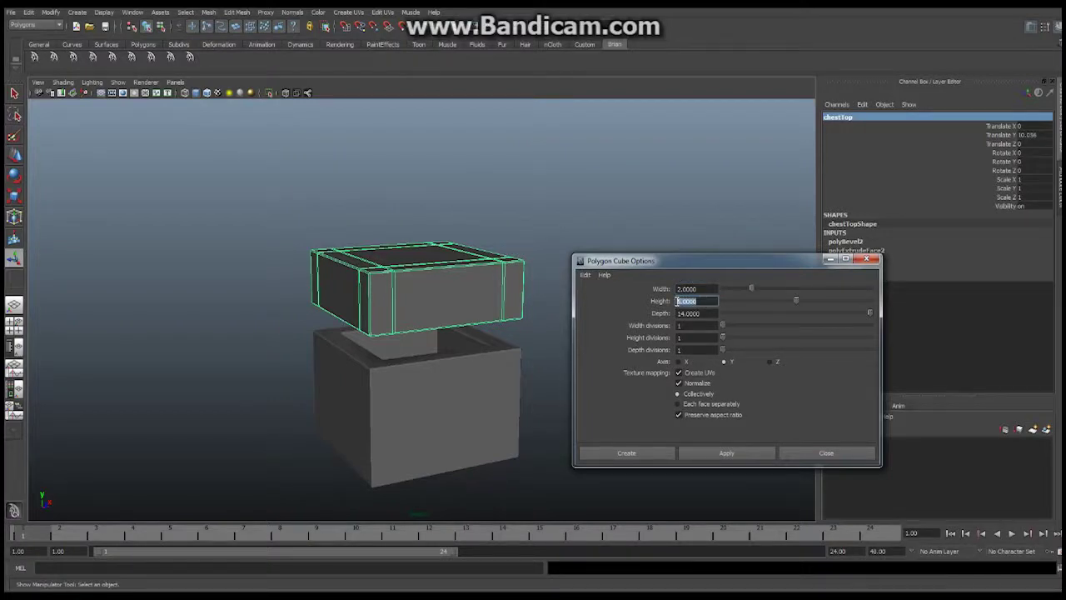
pyautogui.write('4')
pyautogui.moveTo(705, 314); pyautogui.dragTo(684, 312)
pyautogui.press('BackSpace')
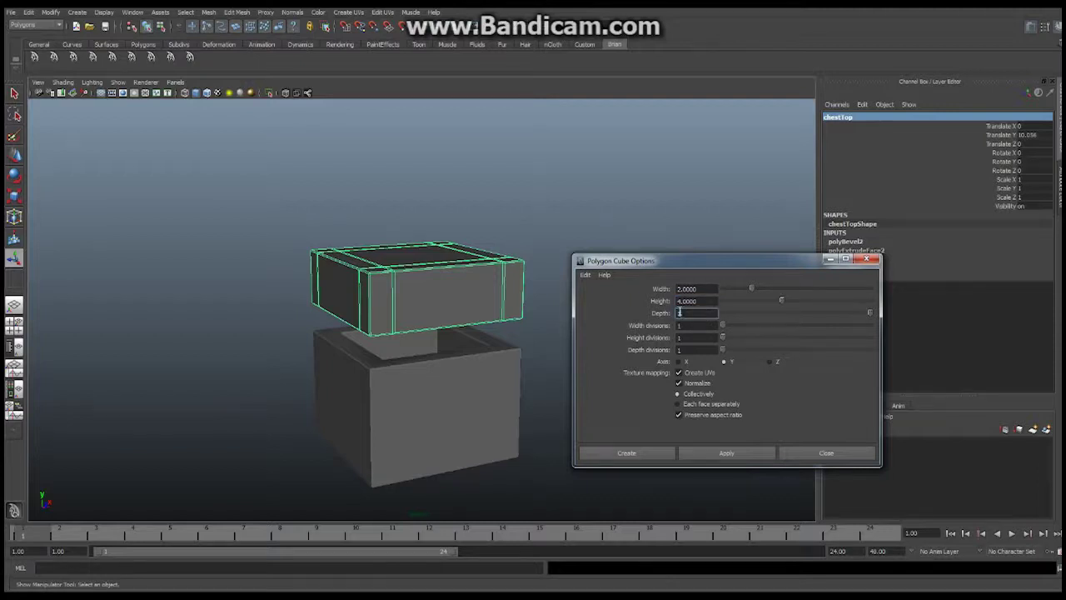
pyautogui.press('Return')
# Create the 2×4×1 latch cube and bevel its edges with Edit Mesh > Bevel
pyautogui.click(648, 451)
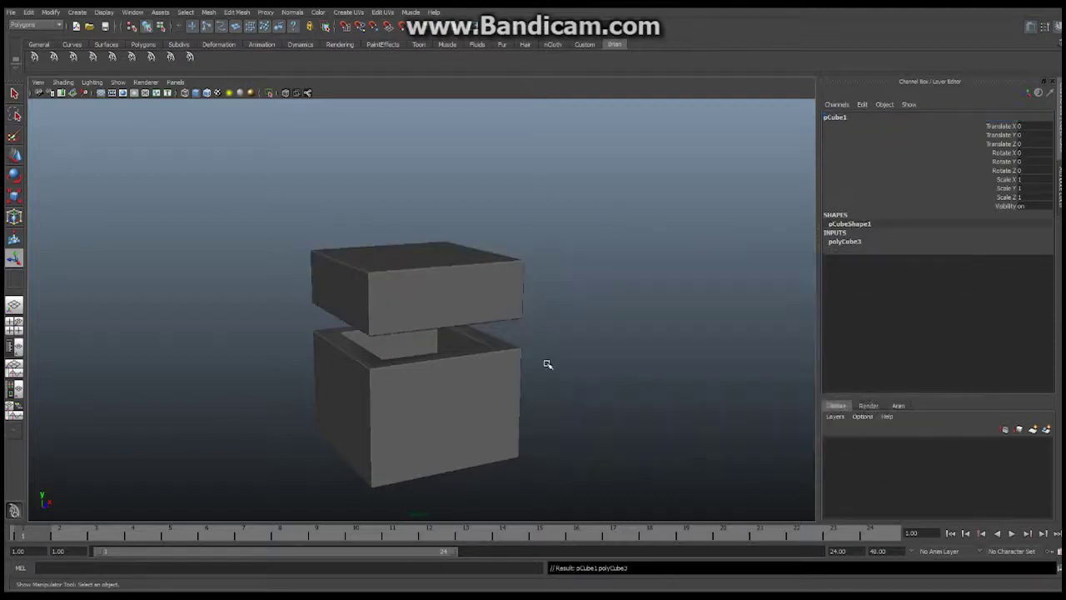
pyautogui.click(13, 154)
pyautogui.keyDown('alt'); pyautogui.moveTo(466, 352); pyautogui.dragTo(416, 381); pyautogui.keyUp('alt')
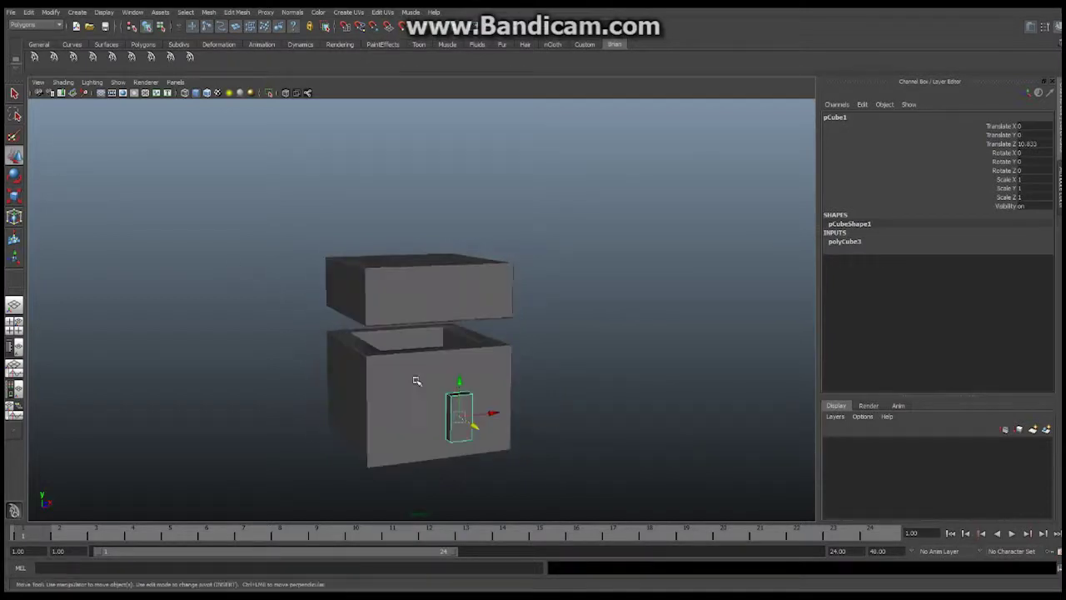
pyautogui.click(238, 11)
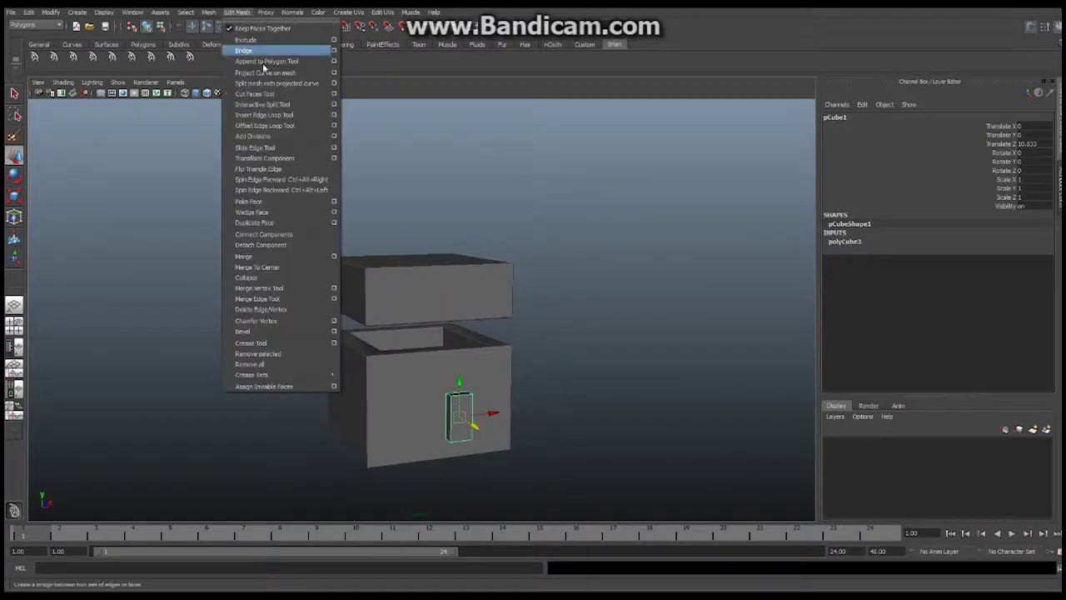
pyautogui.click(269, 331)
# Return to a frontal view with move handles, collapse the bevel attributes, and begin renaming the cube
pyautogui.keyDown('alt'); pyautogui.moveTo(436, 374); pyautogui.dragTo(446, 397); pyautogui.keyUp('alt')
pyautogui.press('w')
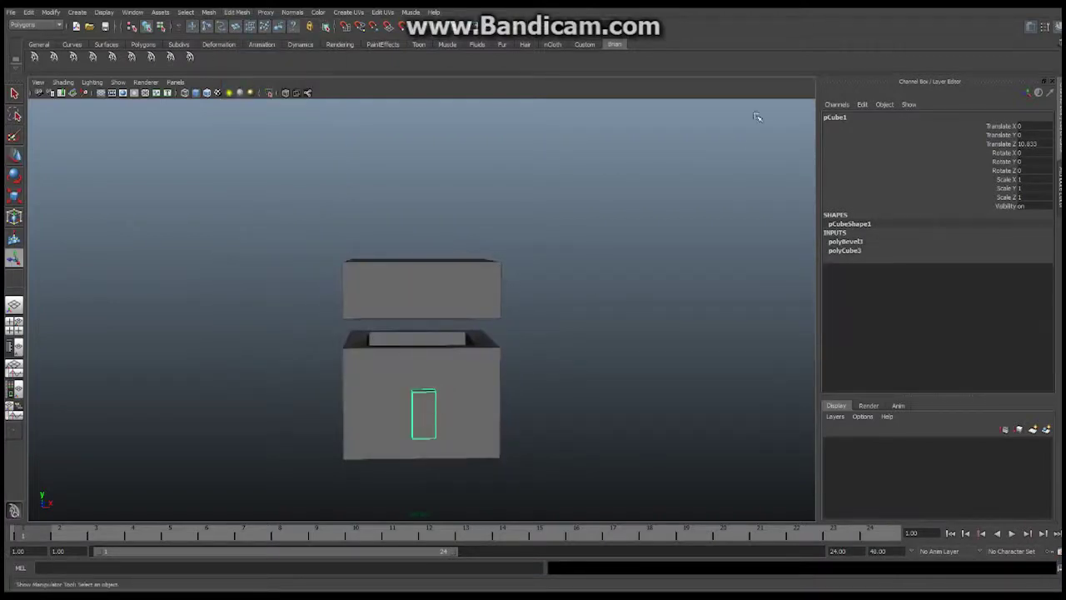
pyautogui.click(839, 126)
pyautogui.click(838, 118)
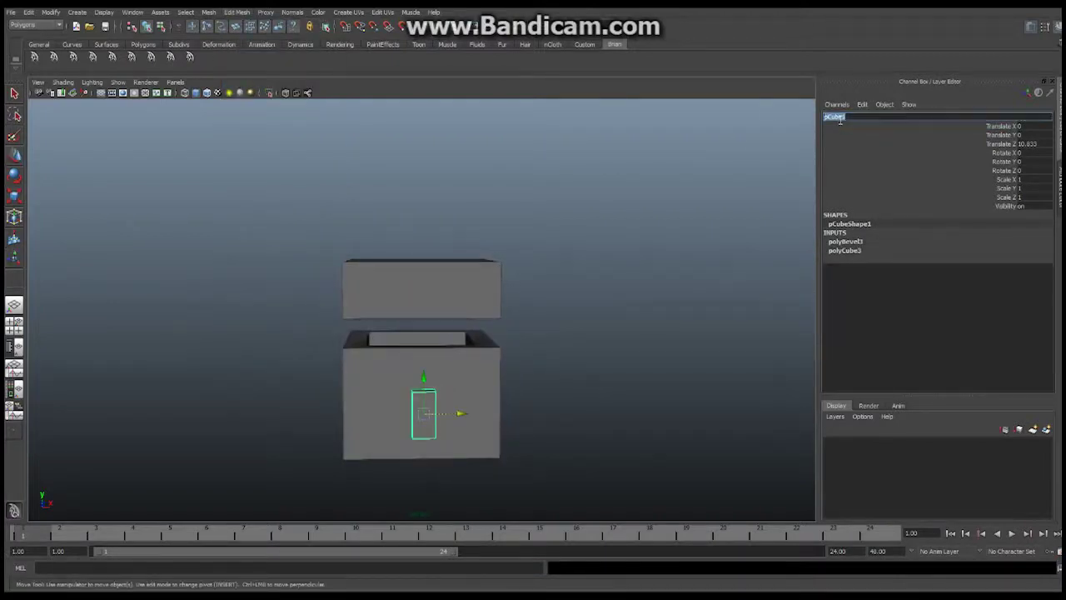
# Name the cube chestLatch and frame both boxes in the front orthographic view
pyautogui.write('chestLatch')
pyautogui.press('Return')
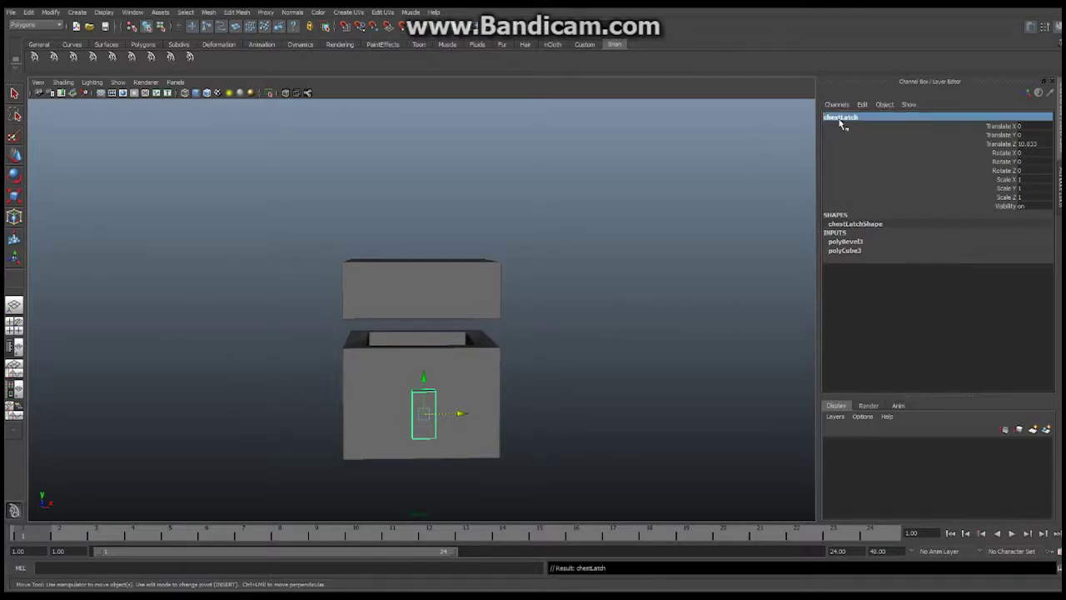
pyautogui.click(177, 86)
pyautogui.moveTo(200, 114)
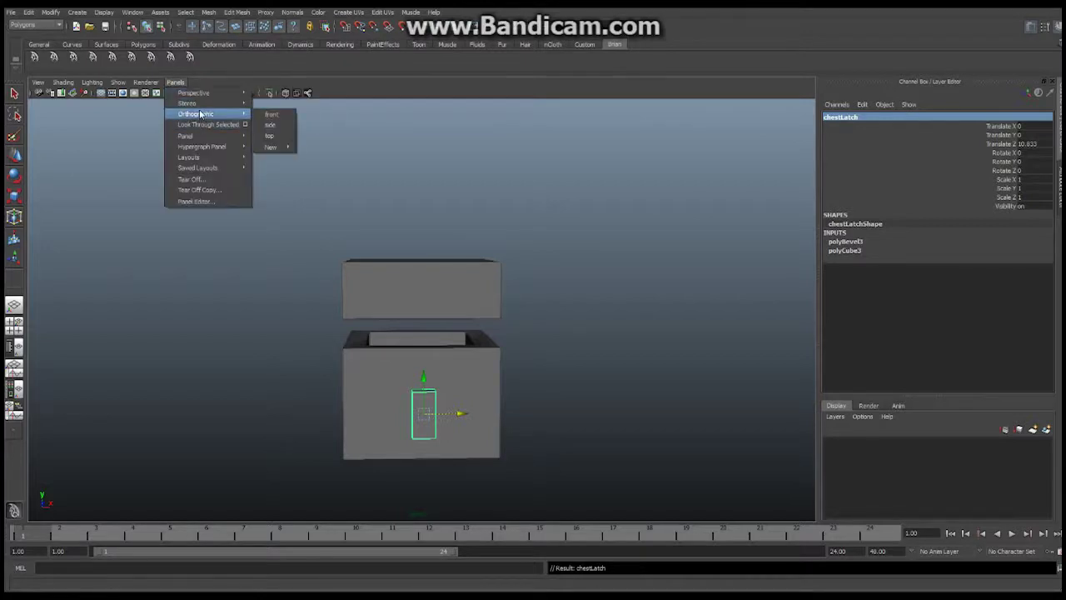
pyautogui.click(270, 114)
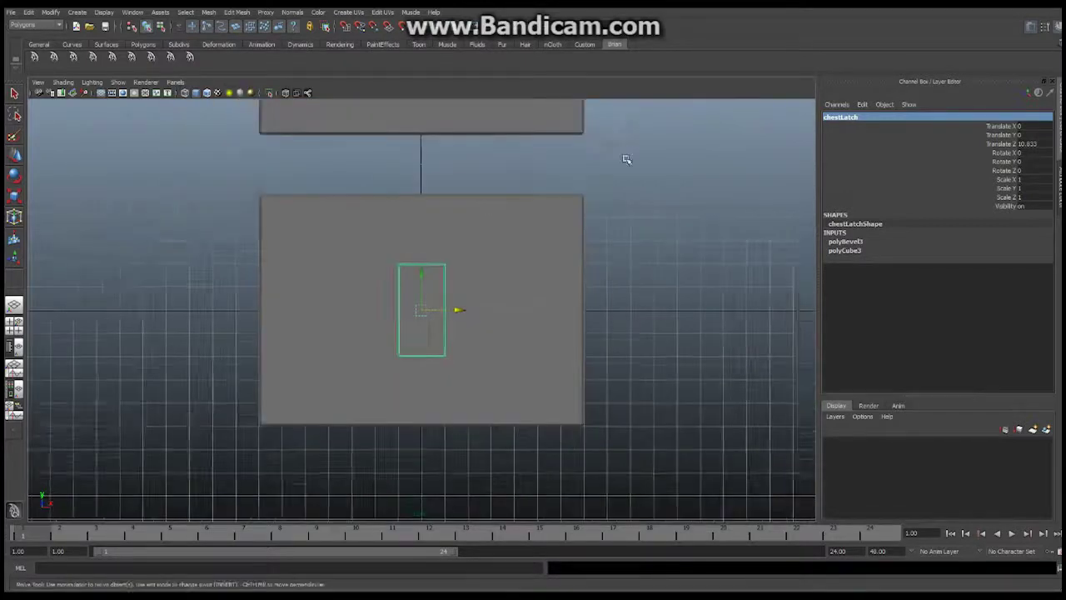
pyautogui.press('a')
# Lower chestTop slightly and raise chestLatch to Y 6.869 across the lid–base seam
pyautogui.click(529, 183)
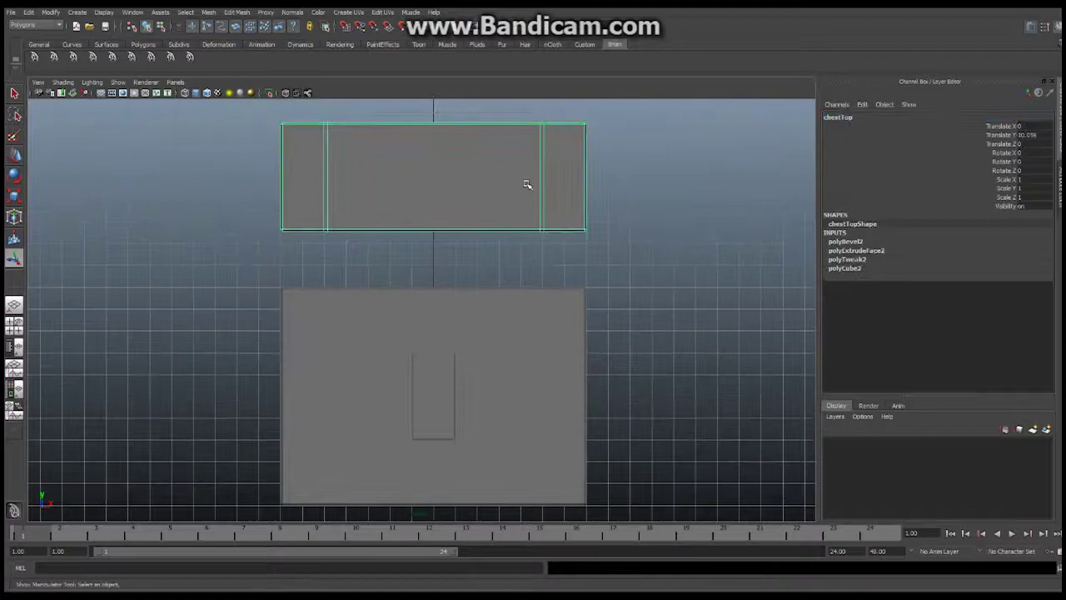
pyautogui.click(16, 157)
pyautogui.moveTo(432, 140); pyautogui.dragTo(433, 154)
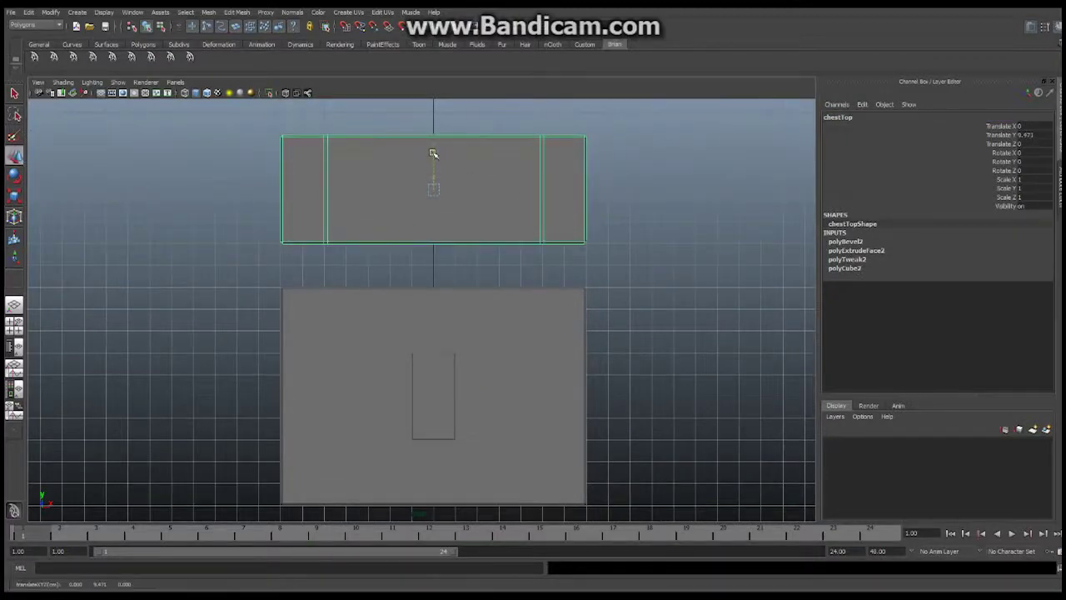
pyautogui.click(438, 374)
pyautogui.moveTo(434, 365); pyautogui.dragTo(445, 215)
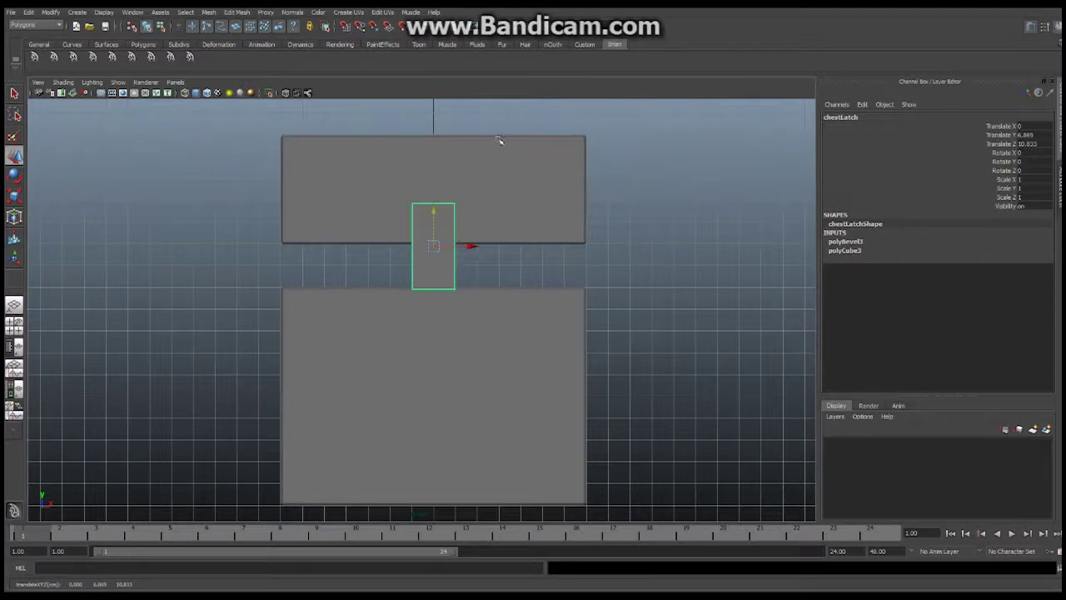
pyautogui.keyDown('alt'); pyautogui.moveTo(521, 245); pyautogui.dragTo(392, 269); pyautogui.keyUp('alt')
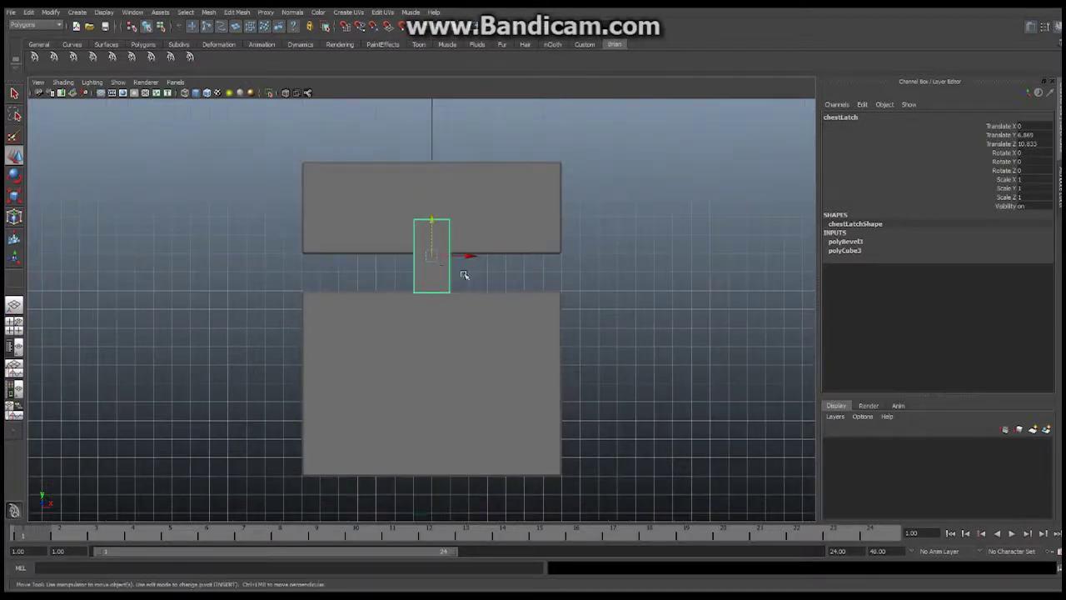
# In the side view, slide chestLatch along Z to 7.552, flush against the chest front
pyautogui.click(14, 305)
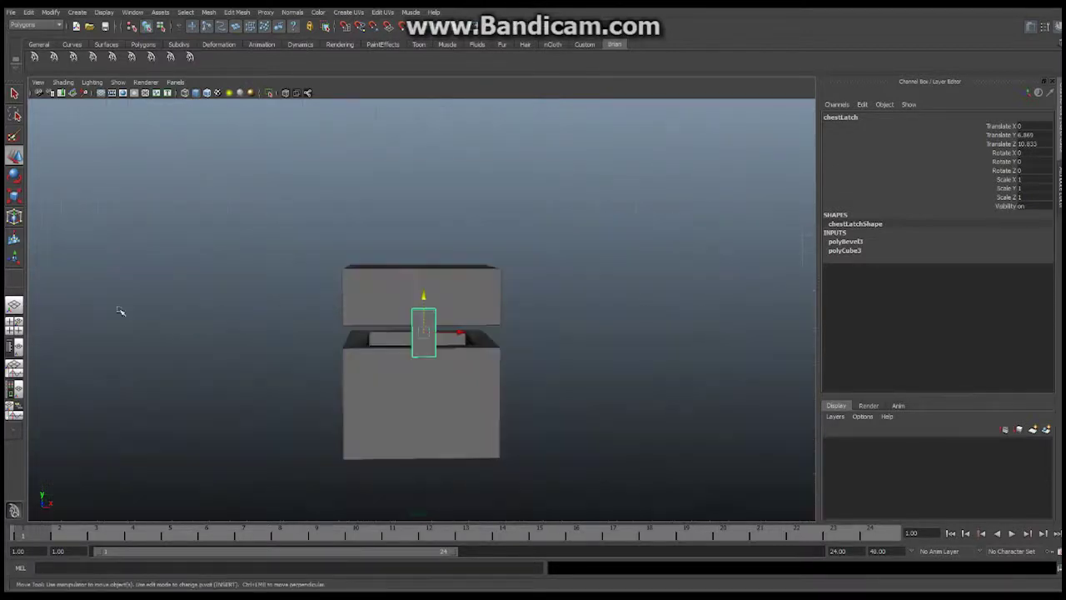
pyautogui.keyDown('alt'); pyautogui.moveTo(515, 310); pyautogui.dragTo(466, 299); pyautogui.keyUp('alt')
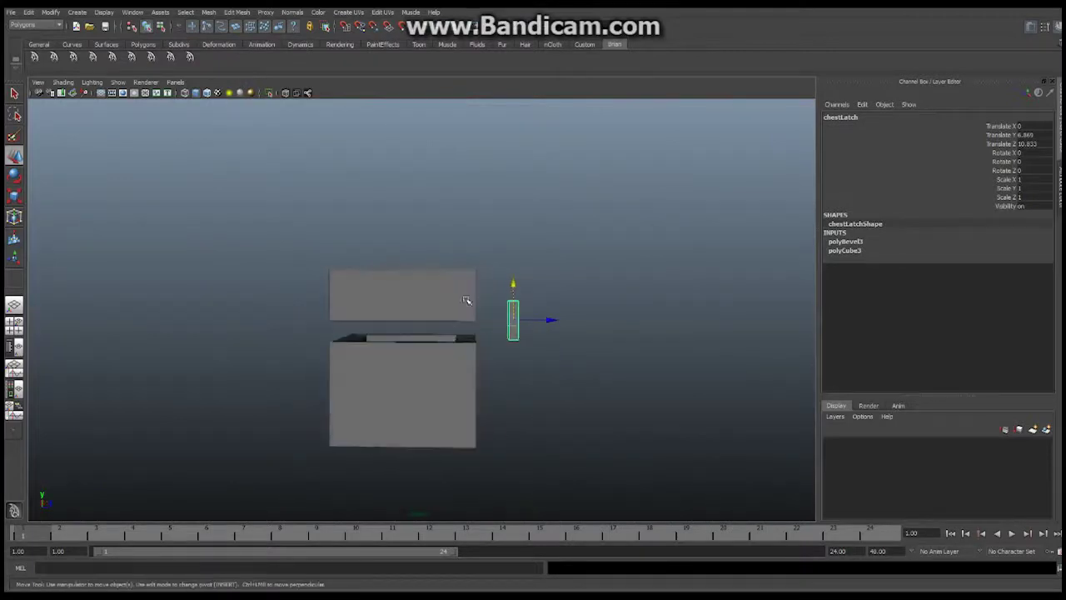
pyautogui.click(175, 83)
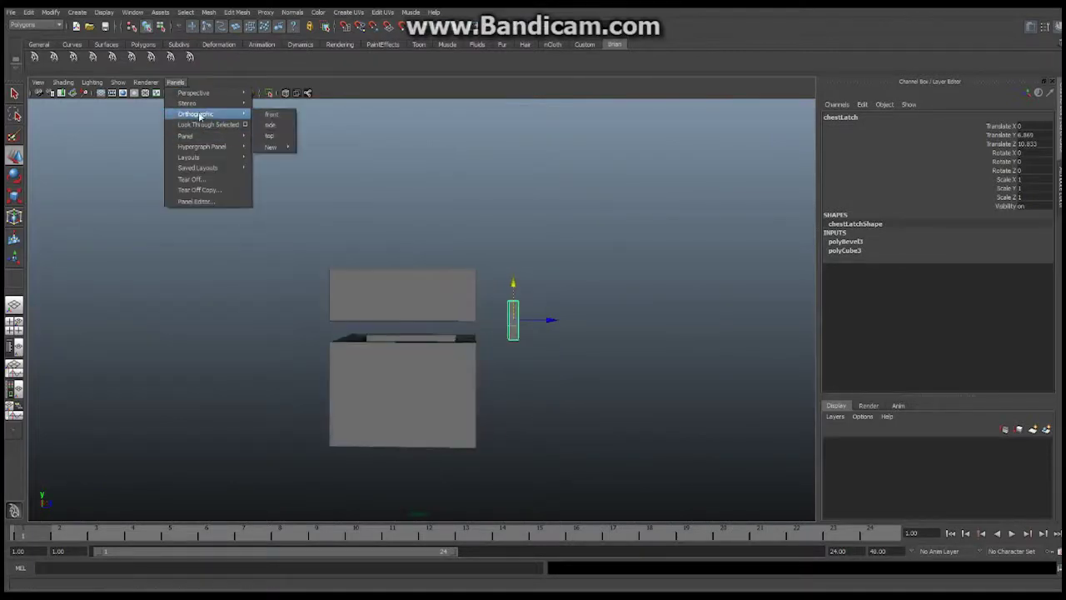
pyautogui.click(269, 124)
pyautogui.keyDown('alt'); pyautogui.moveTo(362, 219); pyautogui.dragTo(490, 311, button='middle'); pyautogui.keyUp('alt')
pyautogui.moveTo(216, 230); pyautogui.dragTo(300, 230)
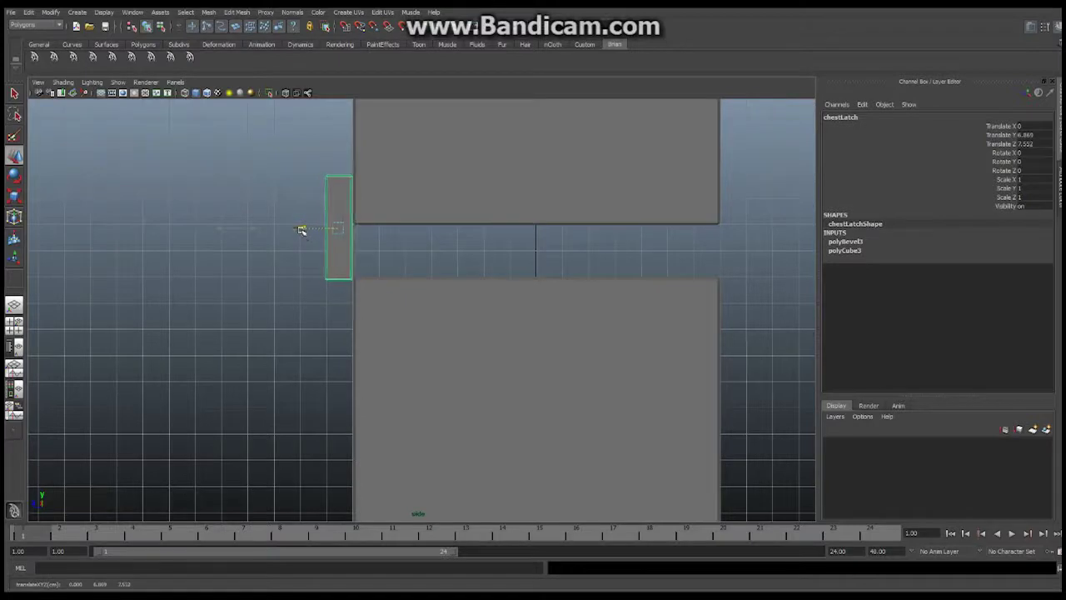
pyautogui.click(13, 305)
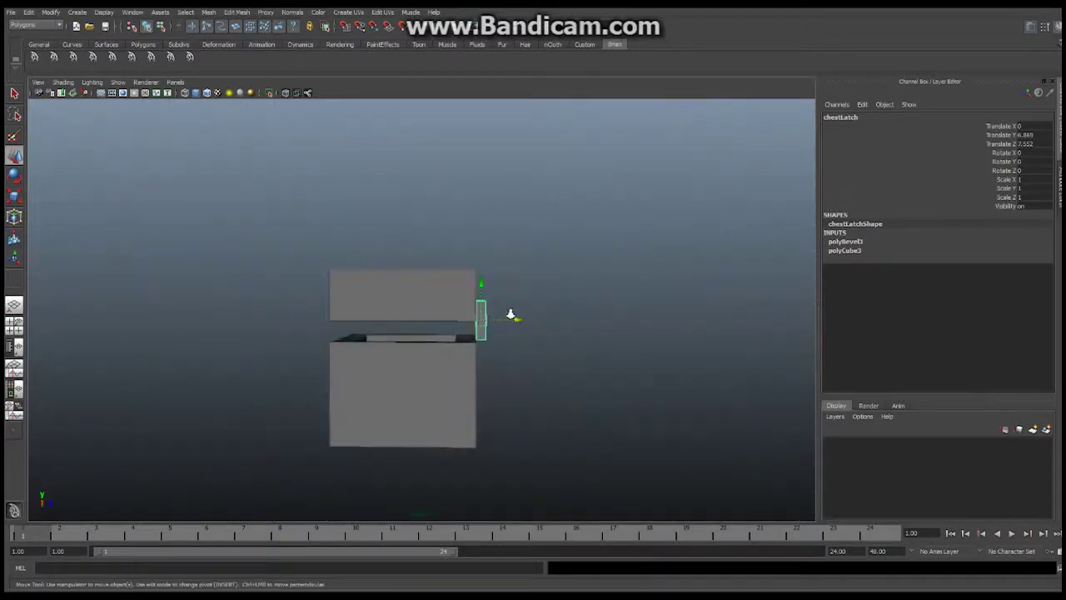
pyautogui.keyDown('alt'); pyautogui.moveTo(511, 313); pyautogui.dragTo(288, 325); pyautogui.keyUp('alt')
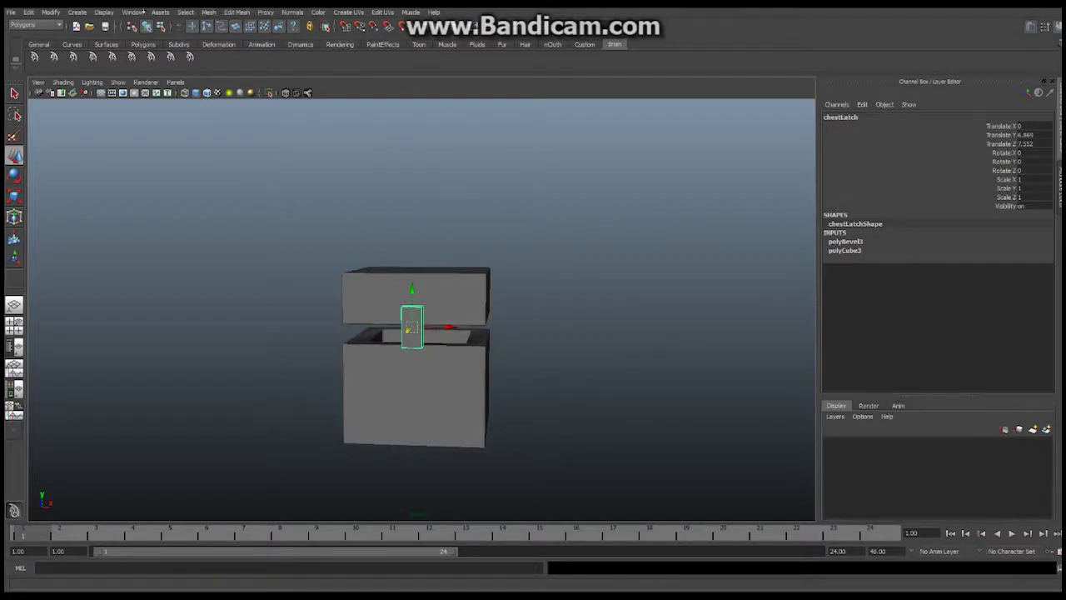
# Parent chestLatch under chestTop in the Outliner, then raise the lid to verify the latch follows
pyautogui.click(134, 12)
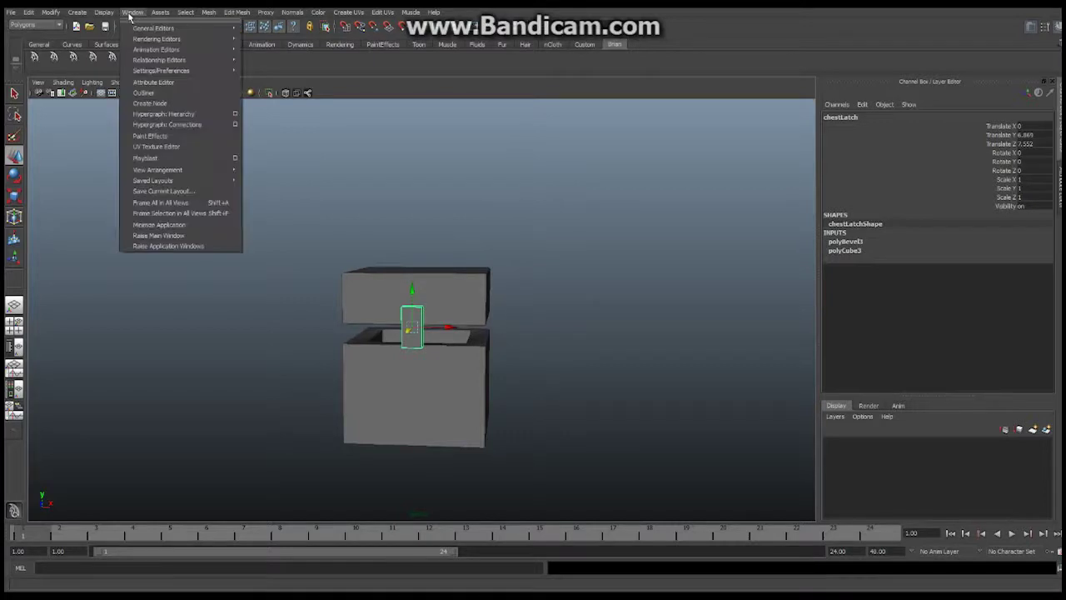
pyautogui.click(137, 93)
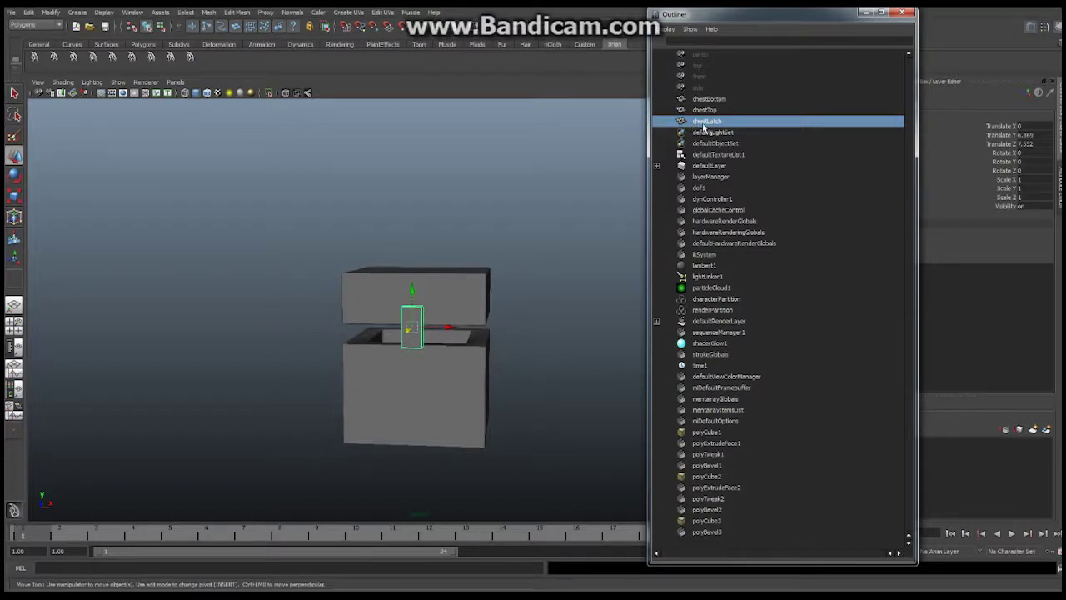
pyautogui.moveTo(705, 127); pyautogui.dragTo(705, 111, button='middle')
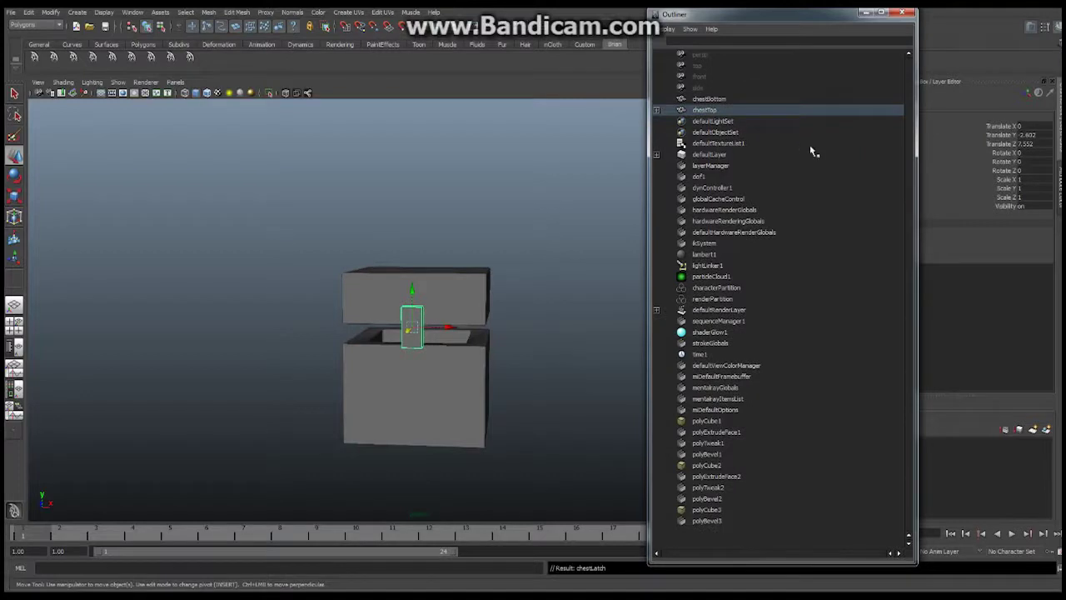
pyautogui.click(483, 272)
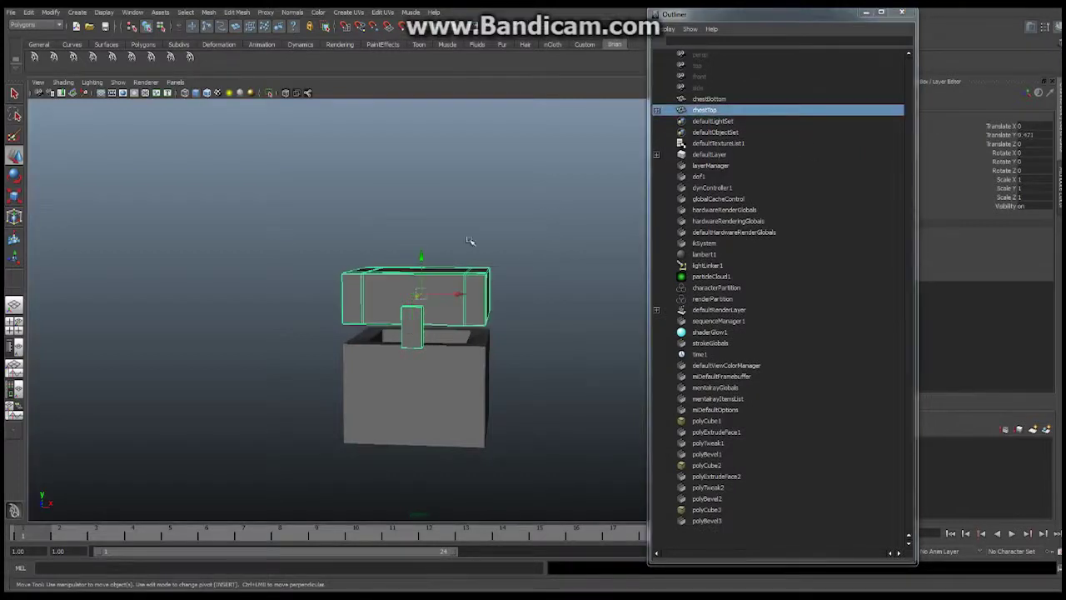
pyautogui.moveTo(426, 254); pyautogui.dragTo(454, 213)
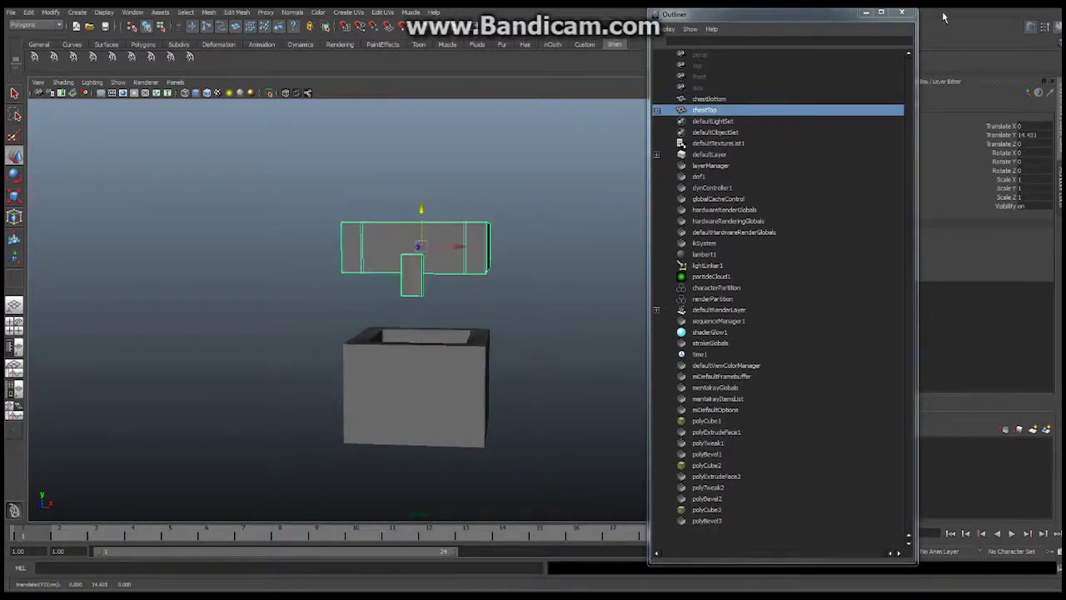
# Close the Outliner and lower chestTop to Y 7.475 so it rests on the base
pyautogui.click(902, 12)
pyautogui.keyDown('alt'); pyautogui.moveTo(571, 272); pyautogui.dragTo(509, 274); pyautogui.keyUp('alt')
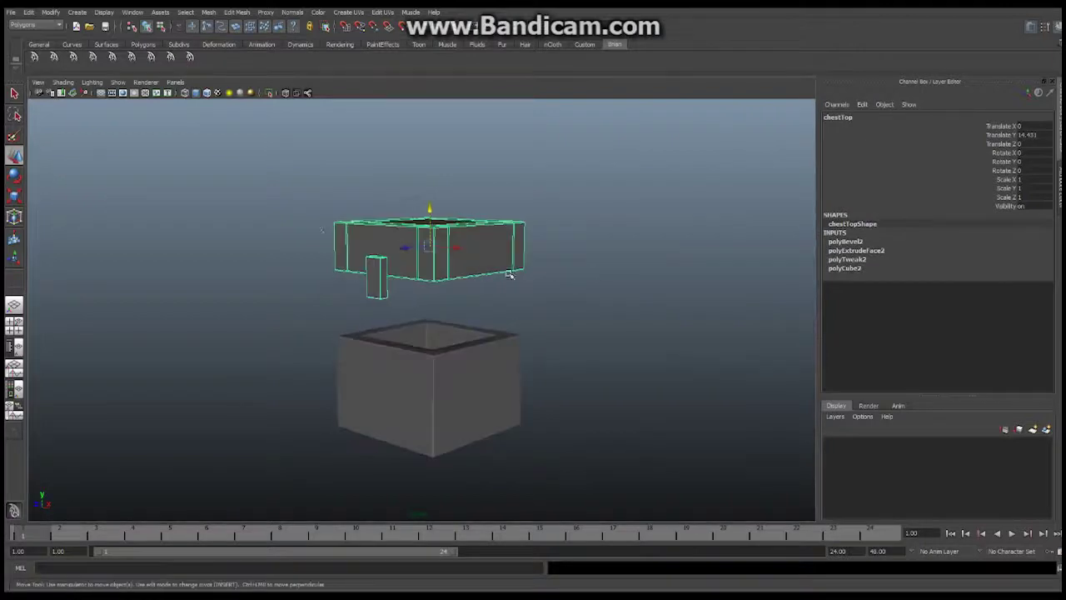
pyautogui.keyDown('alt'); pyautogui.moveTo(230, 241); pyautogui.dragTo(445, 159, button='right'); pyautogui.keyUp('alt')
pyautogui.moveTo(435, 161); pyautogui.dragTo(441, 274)
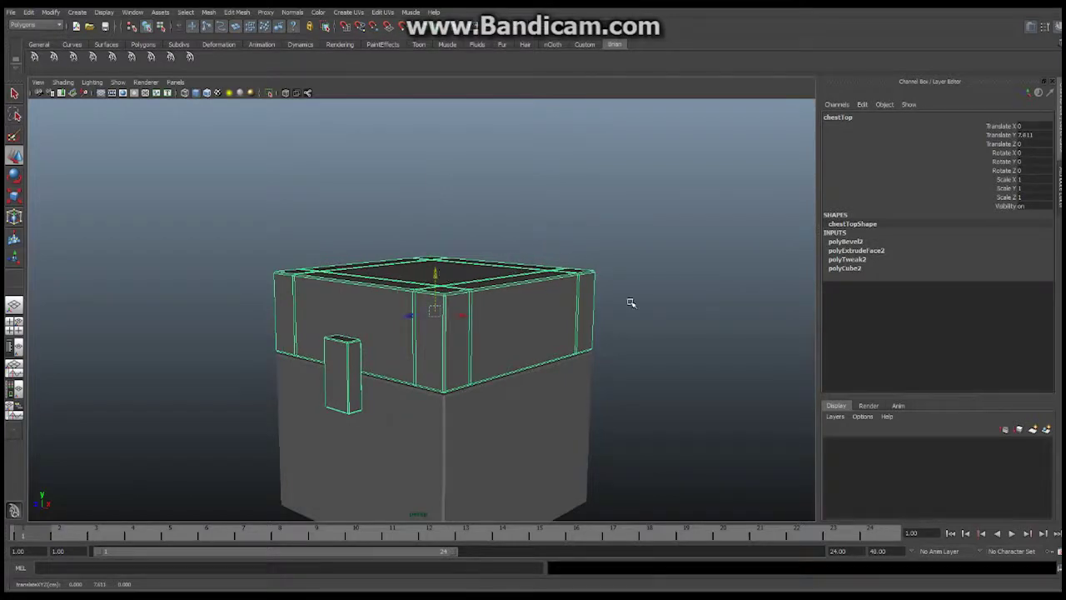
pyautogui.keyDown('alt'); pyautogui.moveTo(631, 302); pyautogui.dragTo(574, 308, button='right'); pyautogui.keyUp('alt')
pyautogui.keyDown('alt'); pyautogui.moveTo(575, 308); pyautogui.dragTo(441, 314); pyautogui.keyUp('alt')
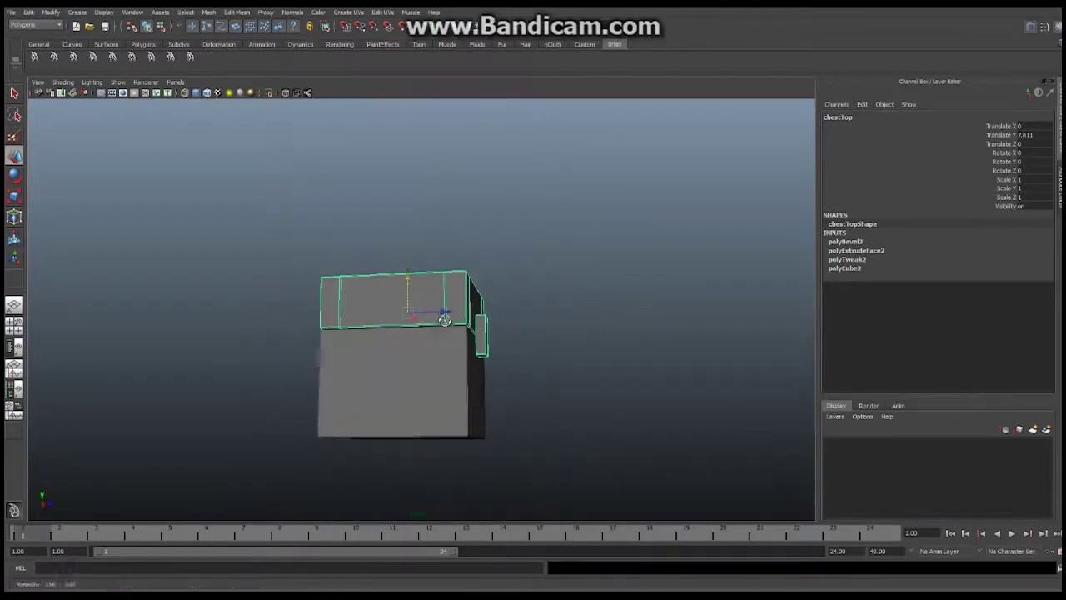
pyautogui.keyDown('alt'); pyautogui.moveTo(440, 314); pyautogui.dragTo(395, 310, button='right'); pyautogui.keyUp('alt')
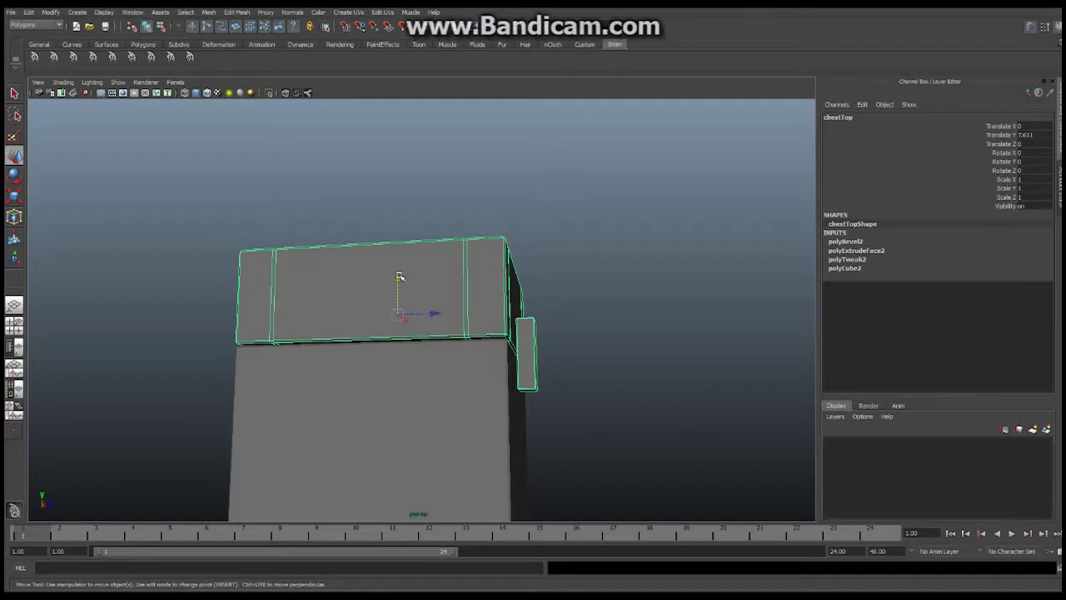
pyautogui.moveTo(398, 276); pyautogui.dragTo(400, 282)
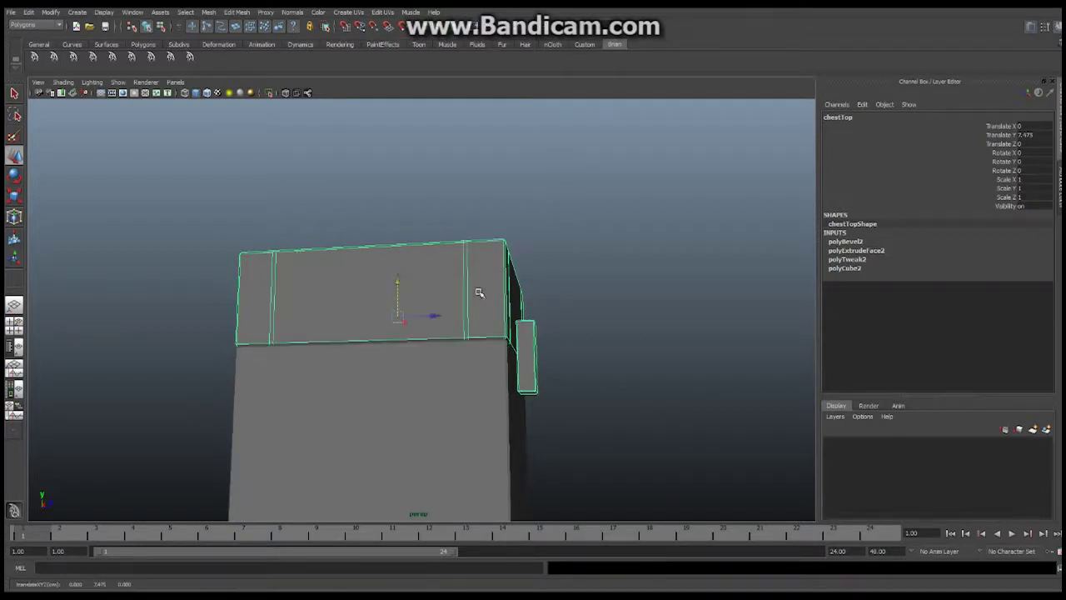
pyautogui.keyDown('alt'); pyautogui.moveTo(478, 291); pyautogui.dragTo(428, 274); pyautogui.keyUp('alt')
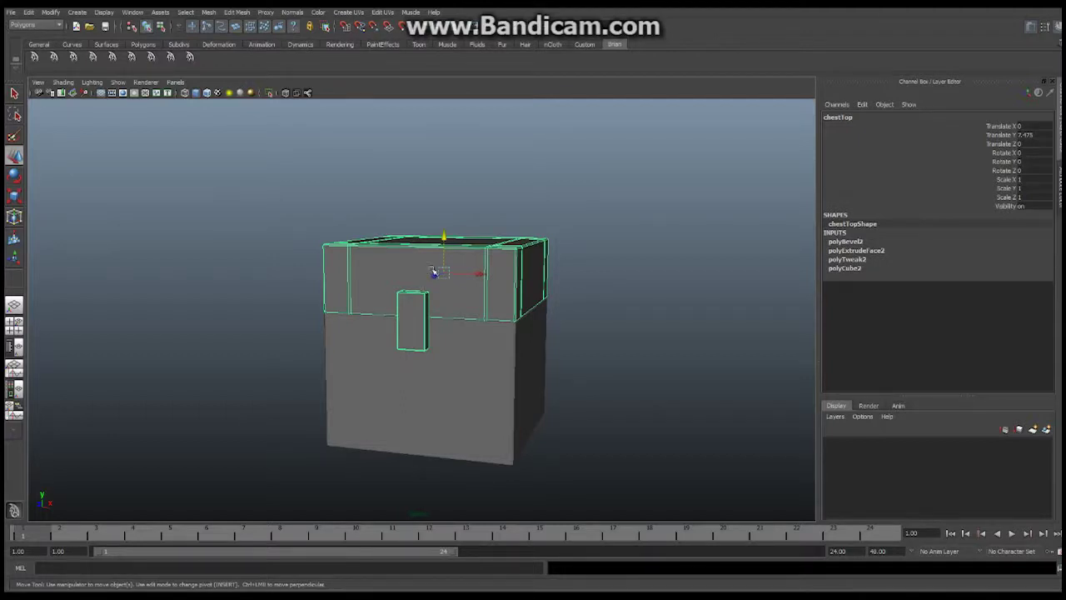
# Orbit around the closed chest to check the lid and latch from several angles
pyautogui.scroll(-3, 478, 225)
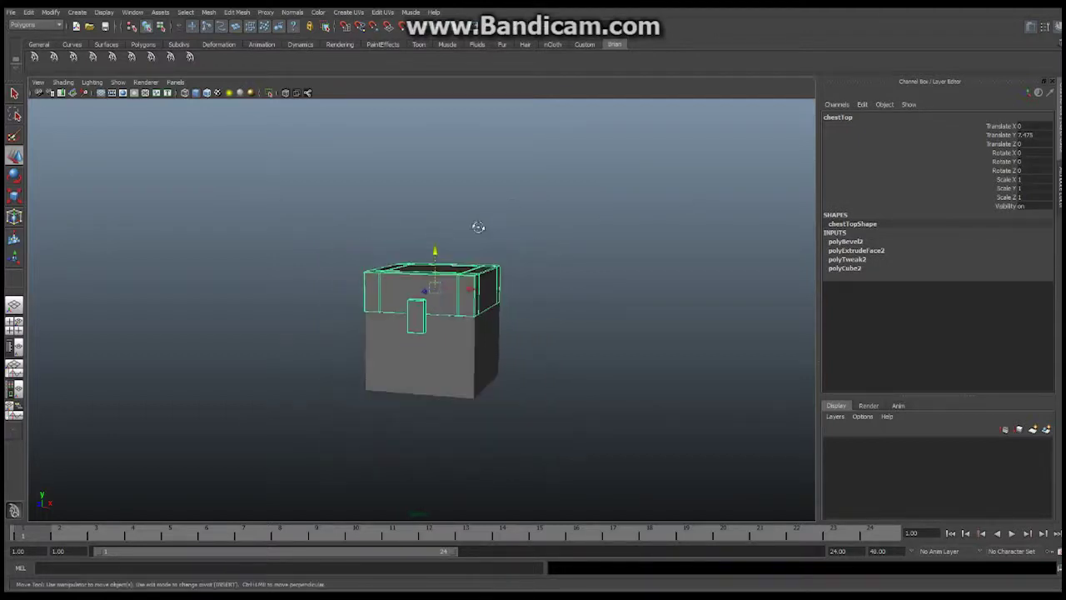
pyautogui.keyDown('alt'); pyautogui.moveTo(478, 226); pyautogui.dragTo(444, 217); pyautogui.keyUp('alt')
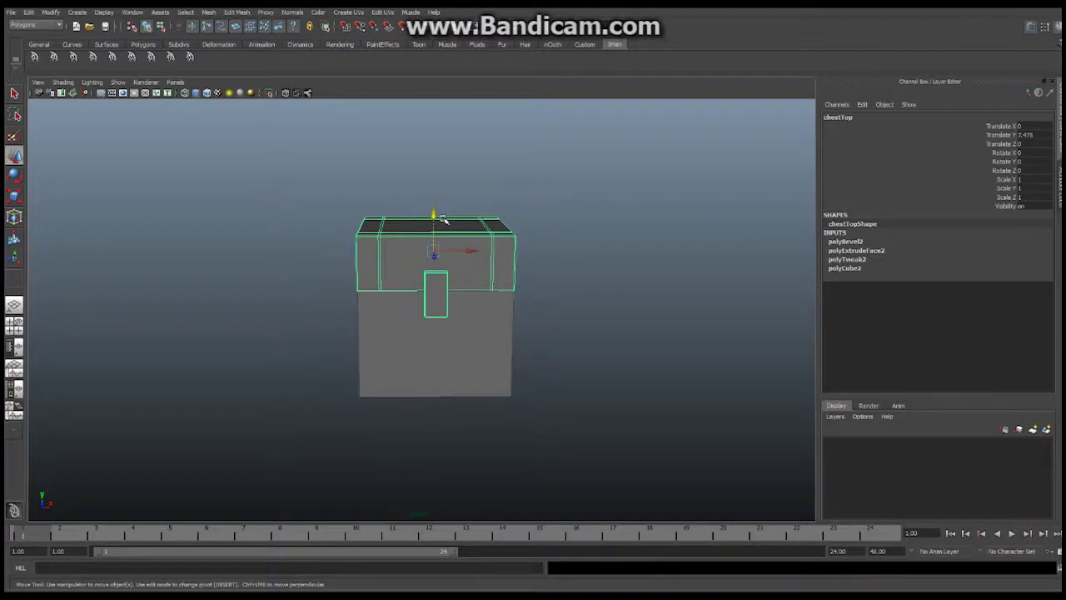
pyautogui.keyDown('alt'); pyautogui.moveTo(347, 345); pyautogui.dragTo(451, 304); pyautogui.keyUp('alt')
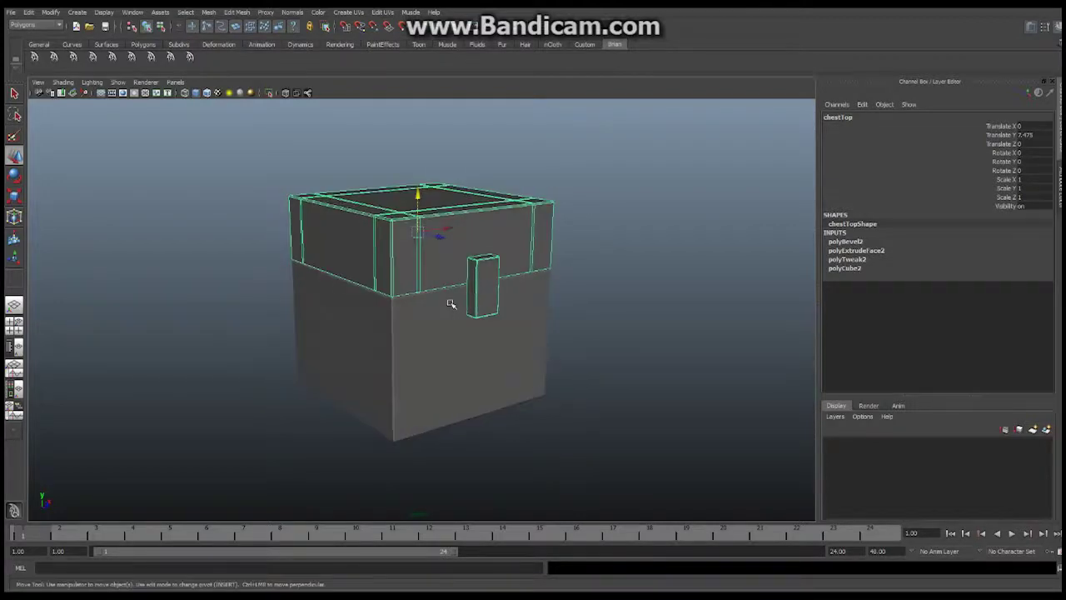
pyautogui.keyDown('alt'); pyautogui.moveTo(538, 324); pyautogui.dragTo(444, 331); pyautogui.keyUp('alt')
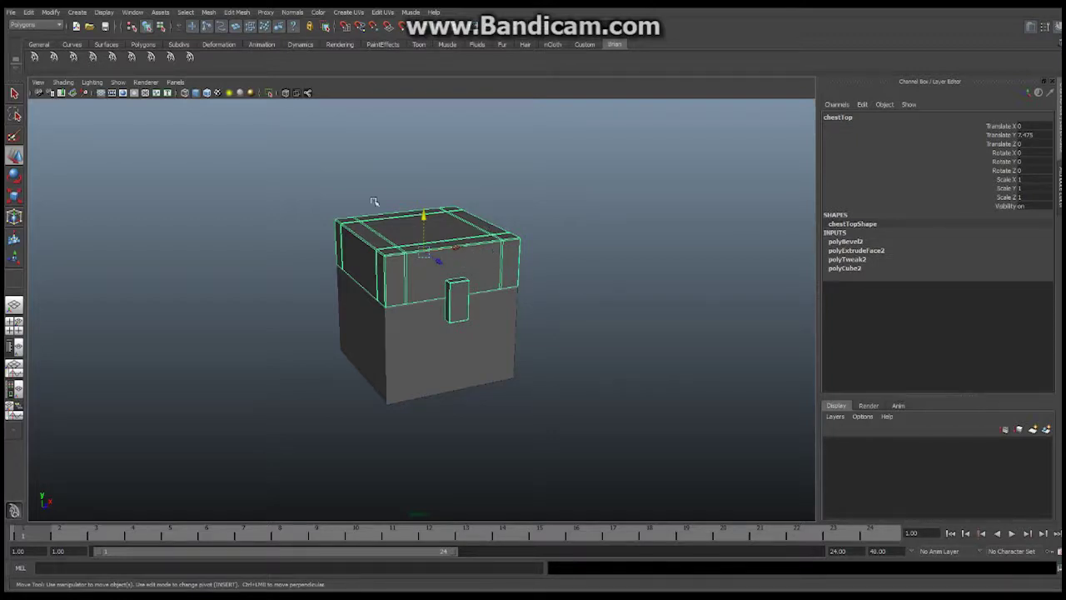
# Delete all construction history with Edit > Delete All by Type > History, then select the base to confirm
pyautogui.click(28, 12)
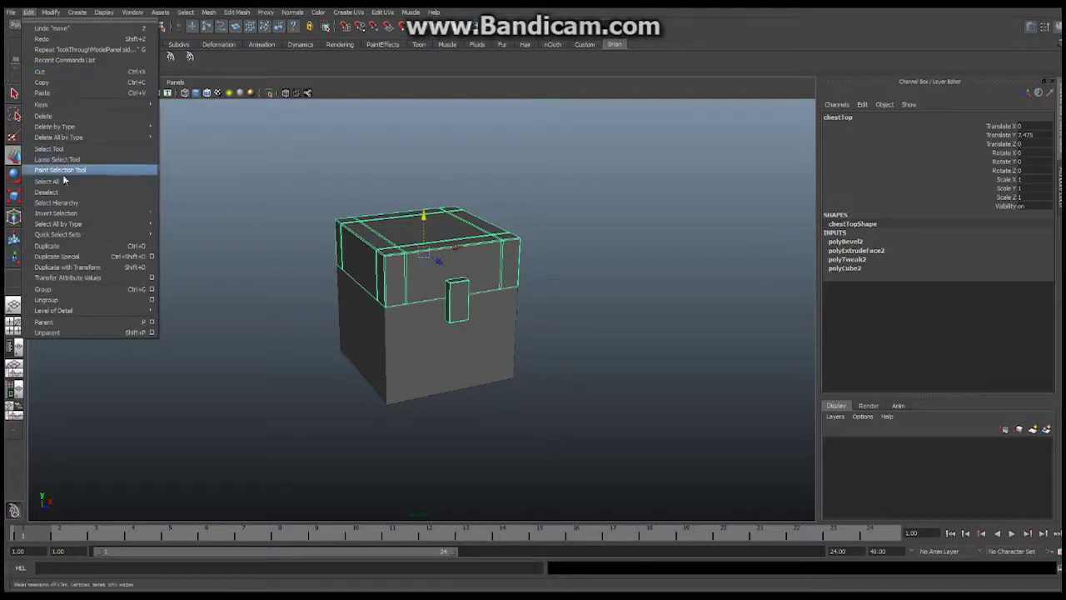
pyautogui.moveTo(63, 138)
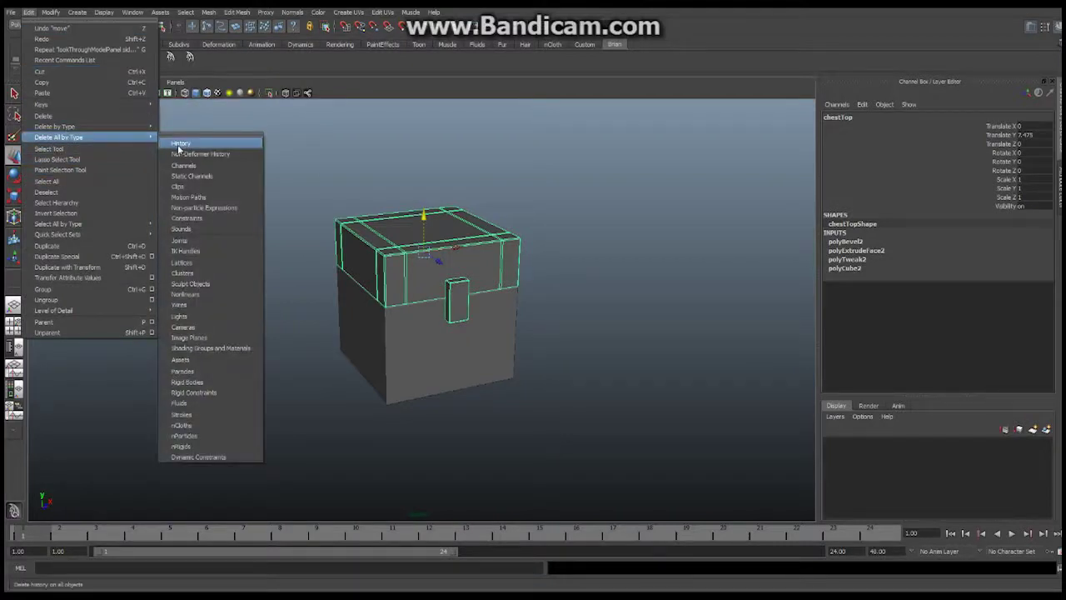
pyautogui.click(180, 144)
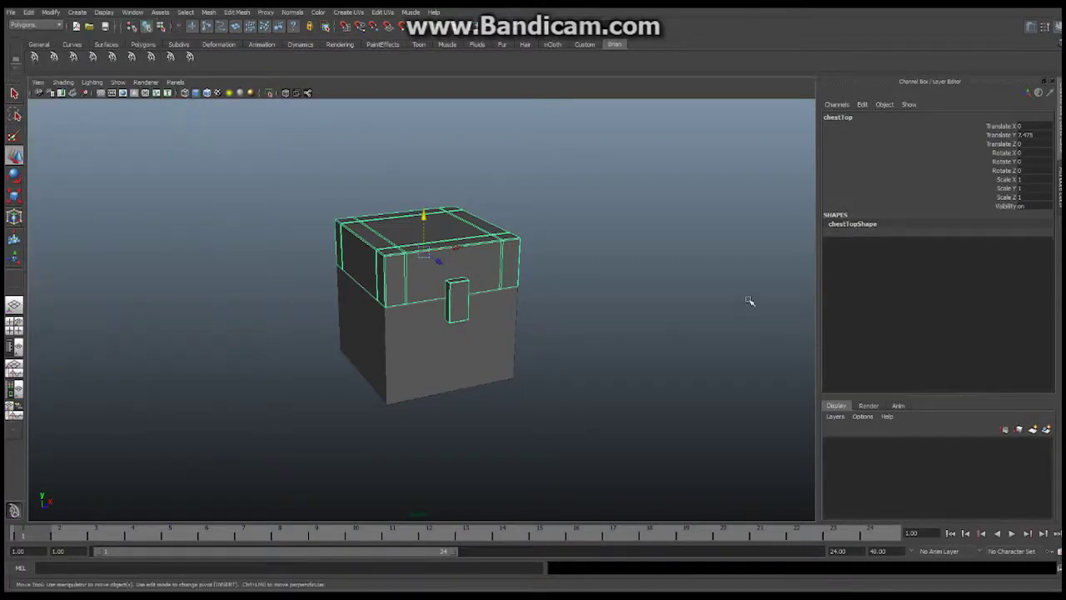
pyautogui.click(485, 326)
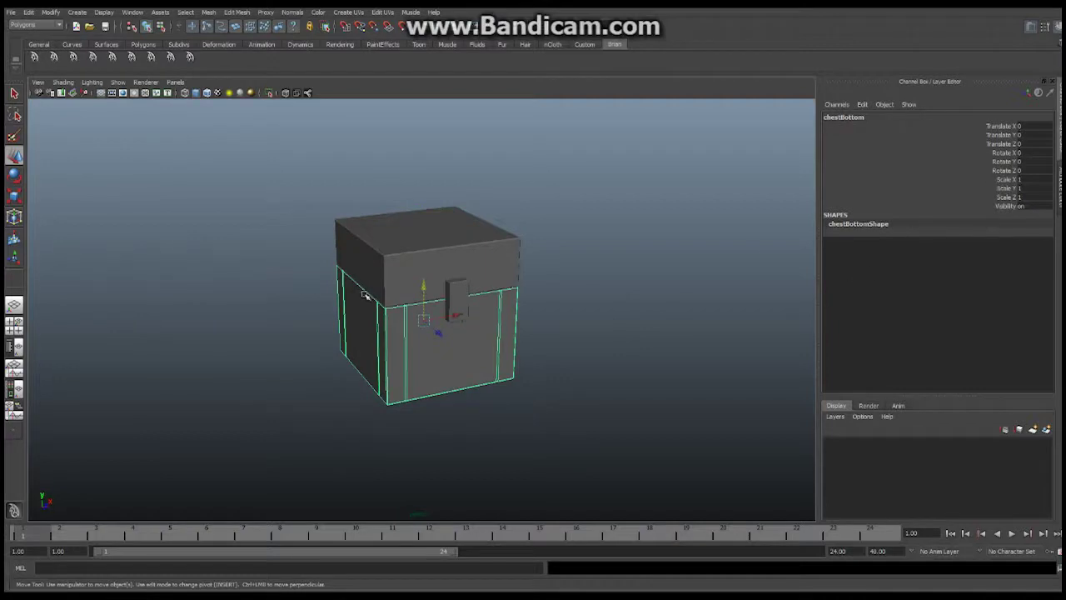
pyautogui.keyDown('alt'); pyautogui.moveTo(504, 278); pyautogui.dragTo(476, 248); pyautogui.keyUp('alt')
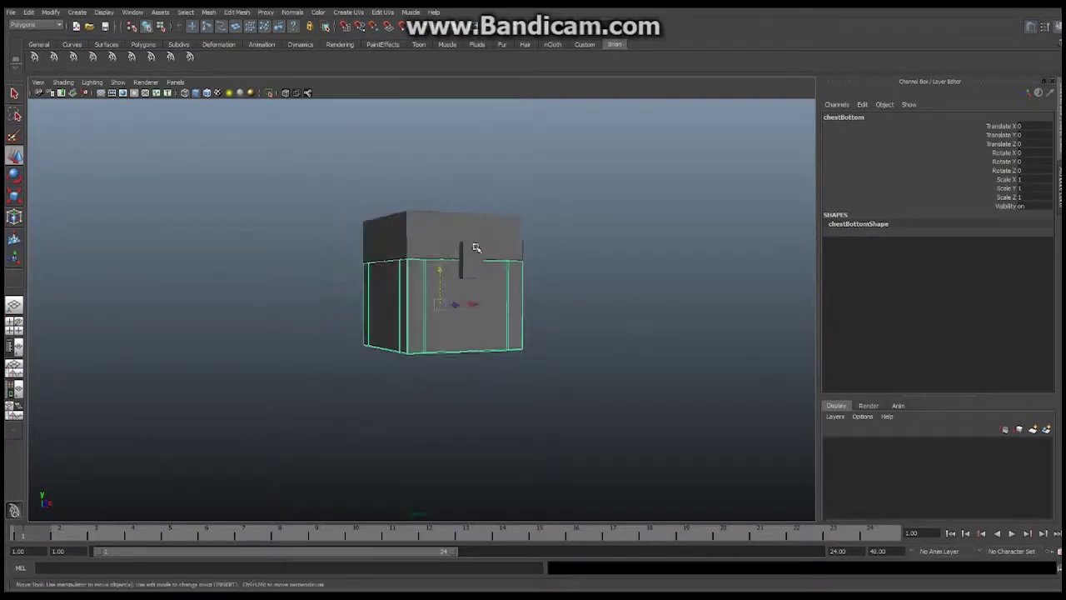